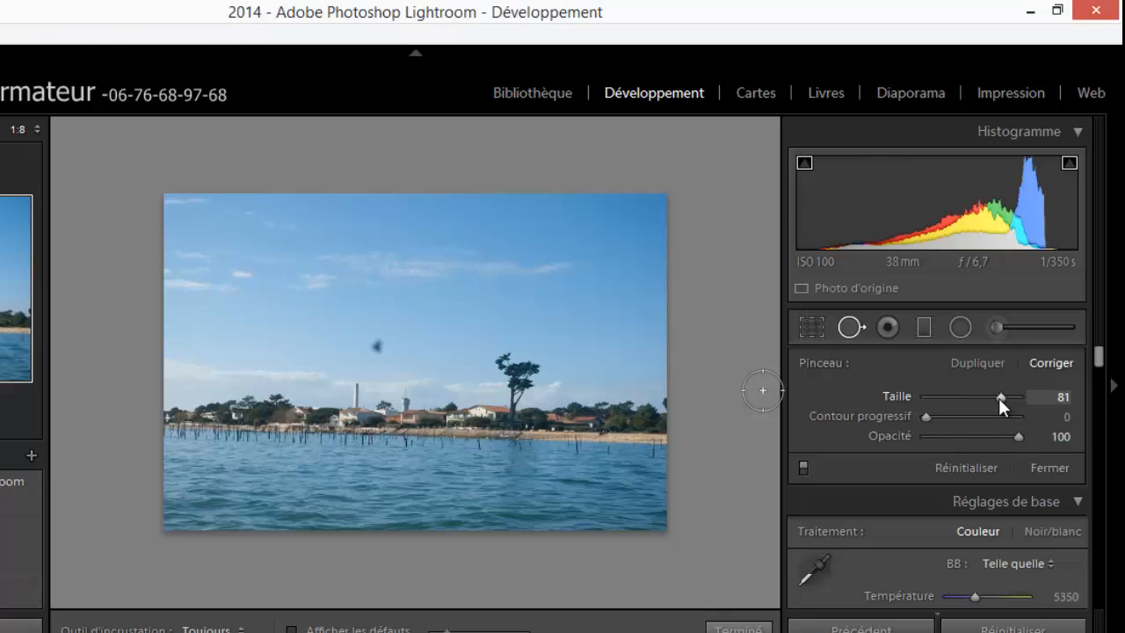
Set the spot correction brush to Taille 89, Contour progressif 67 and Opacité 52.
{"action": "left_click_drag", "start_coordinate": [998, 396], "coordinate": [1021, 397]}
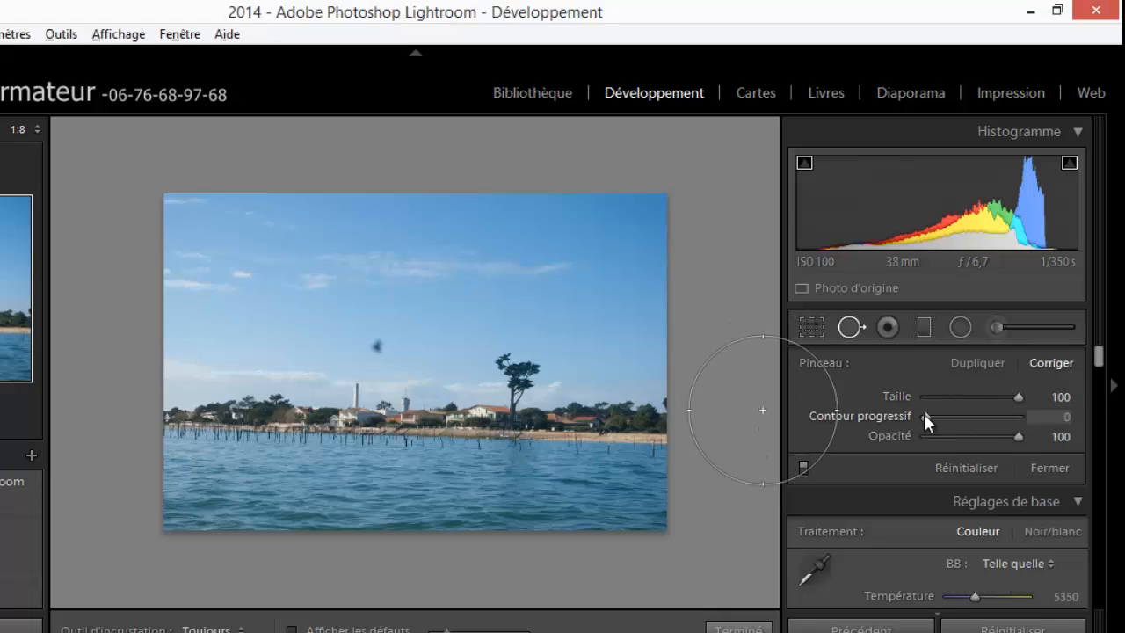
{"action": "mouse_move", "coordinate": [924, 413]}
{"action": "left_mouse_down"}
{"action": "mouse_move", "coordinate": [1011, 402]}
{"action": "mouse_move", "coordinate": [986, 408]}
{"action": "left_mouse_up"}
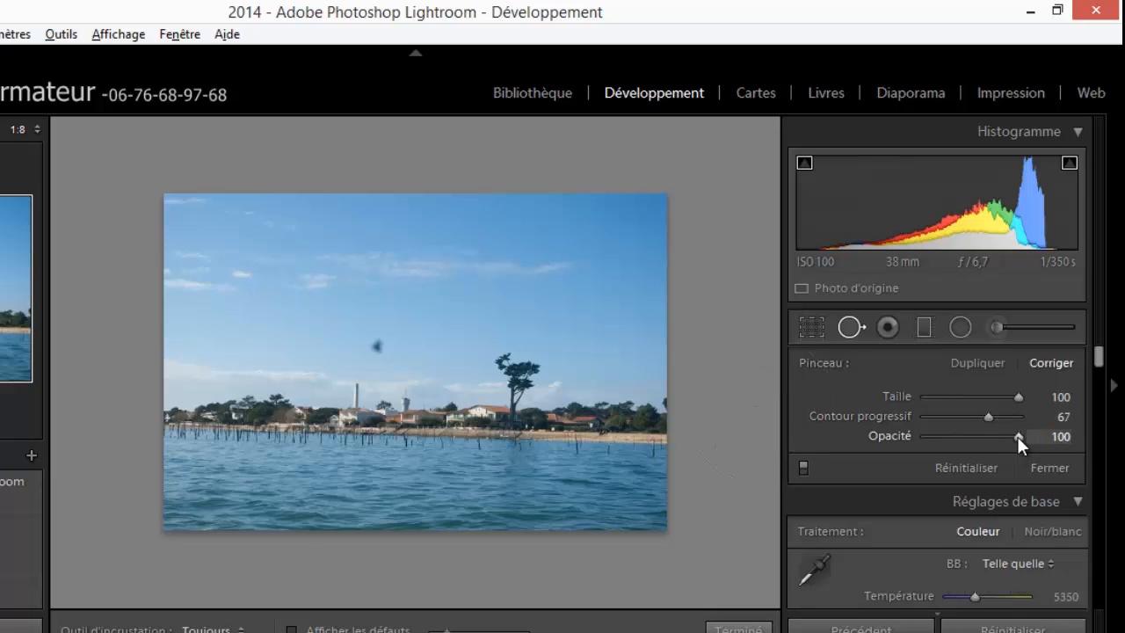
{"action": "left_click_drag", "start_coordinate": [1016, 436], "coordinate": [972, 437]}
{"action": "left_click_drag", "start_coordinate": [1018, 397], "coordinate": [1009, 399]}
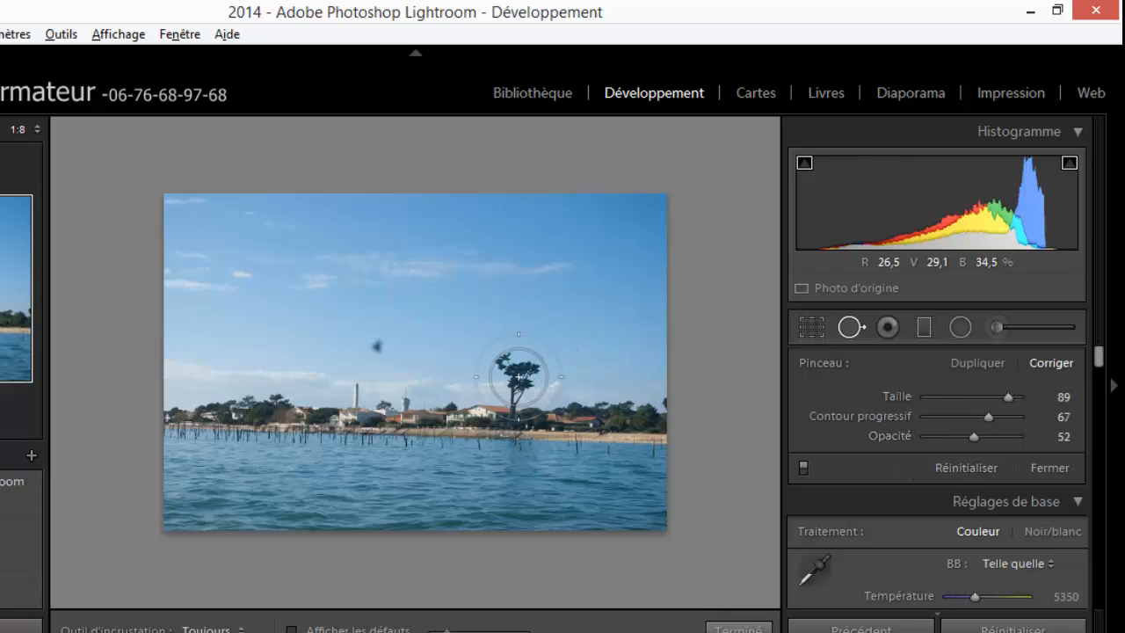
Try removing the tall tree with a single semi-opaque spot correction, and reset the photo's spot corrections.
{"action": "left_click", "coordinate": [518, 378]}
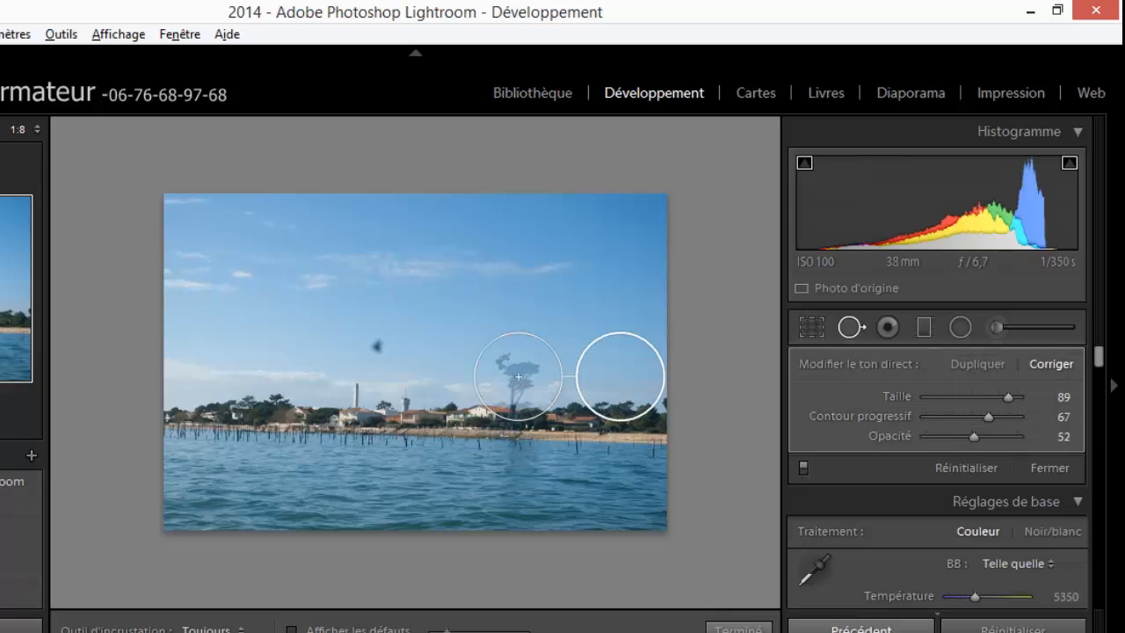
{"action": "left_click", "coordinate": [760, 627]}
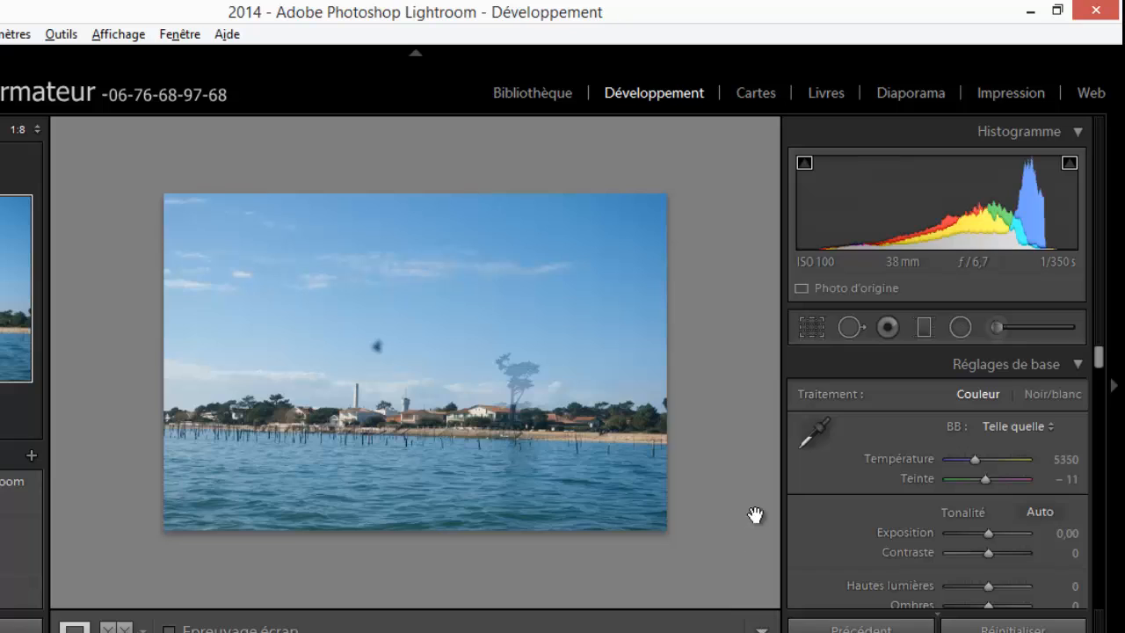
{"action": "left_click", "coordinate": [857, 328]}
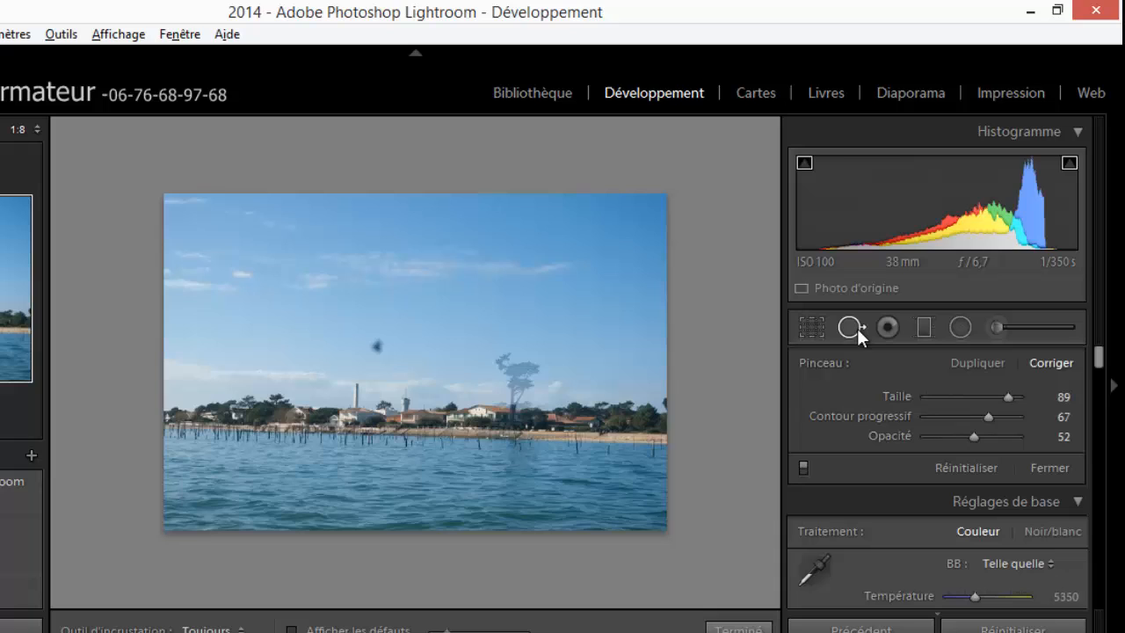
{"action": "left_click", "coordinate": [971, 466]}
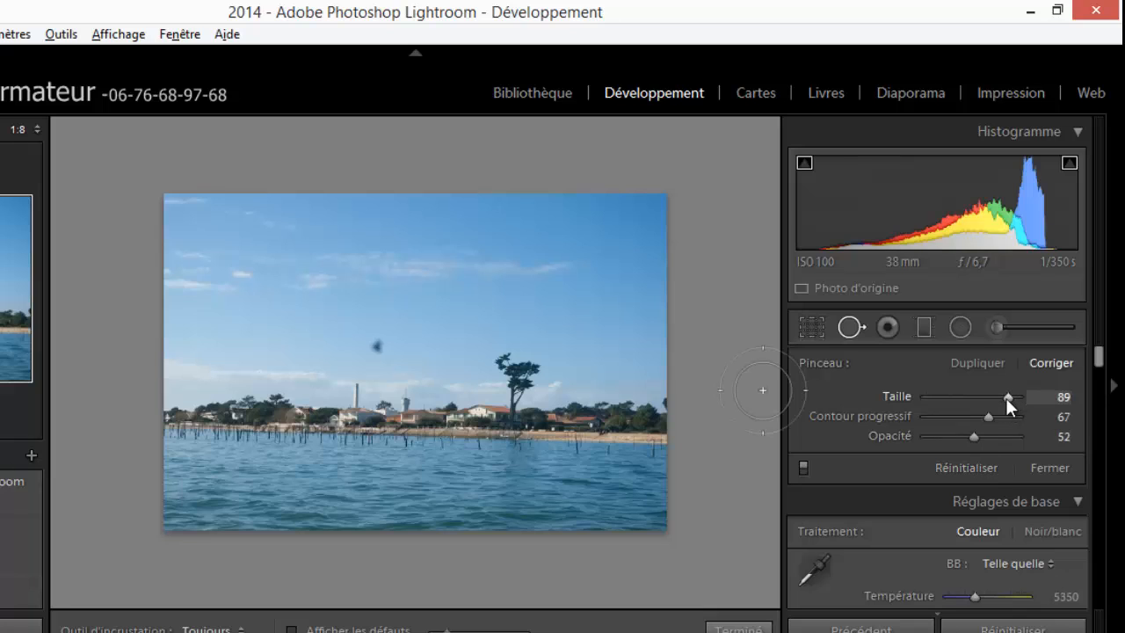
Remove the dark spot in the sky with a correction brush of Taille 83, Contour progressif 0 and Opacité 100.
{"action": "left_click_drag", "start_coordinate": [991, 417], "coordinate": [906, 416]}
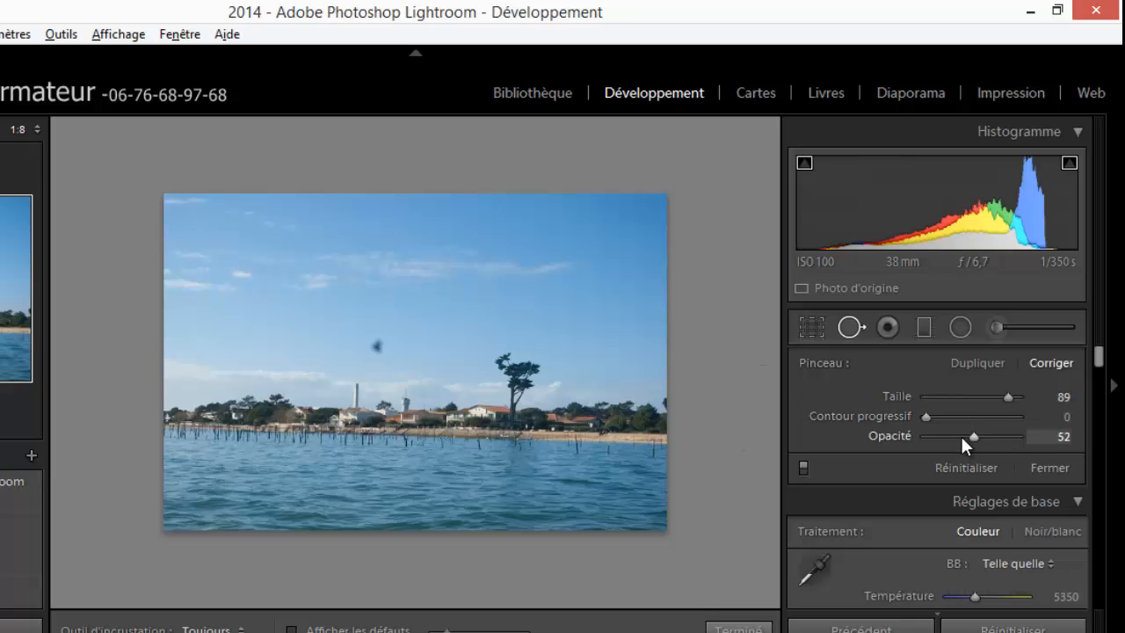
{"action": "left_click_drag", "start_coordinate": [975, 436], "coordinate": [1030, 435]}
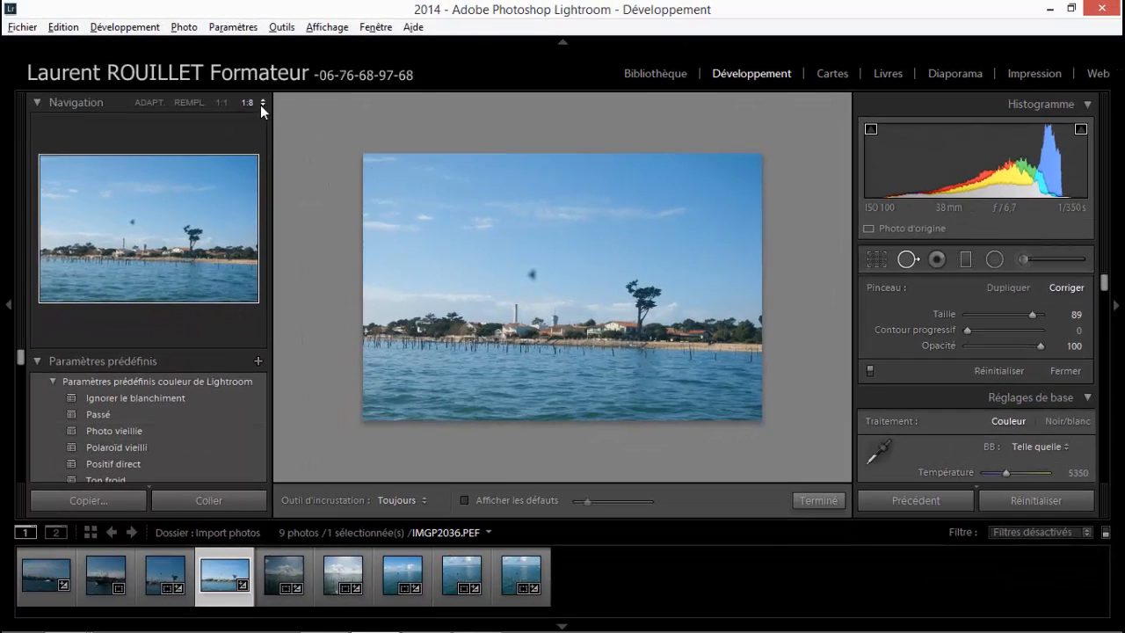
{"action": "left_click", "coordinate": [260, 103]}
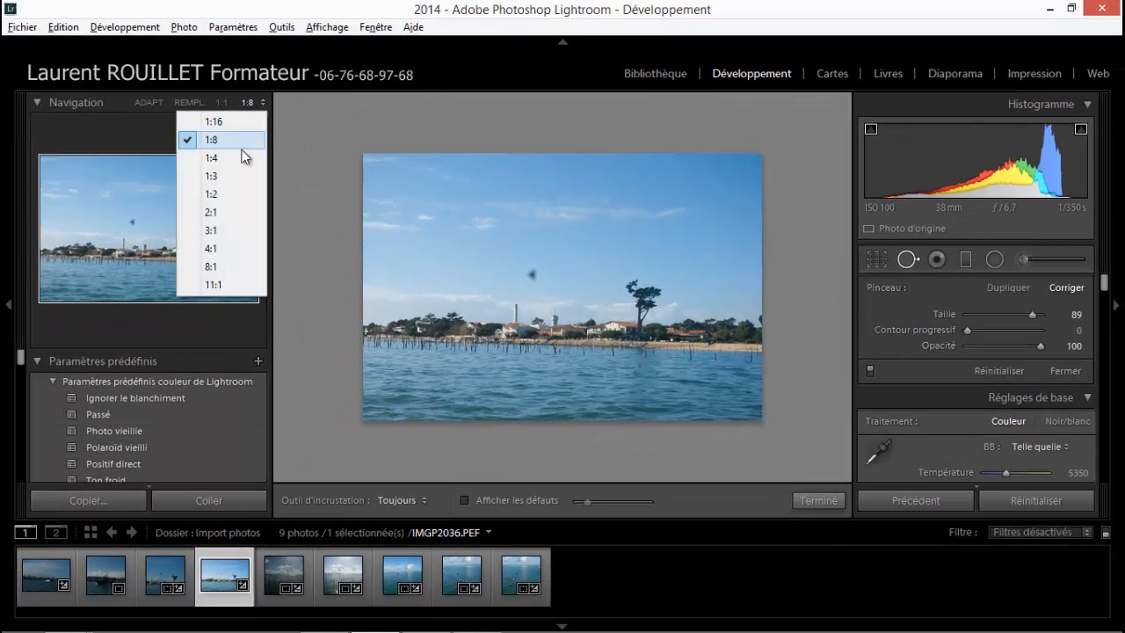
{"action": "left_click", "coordinate": [225, 178]}
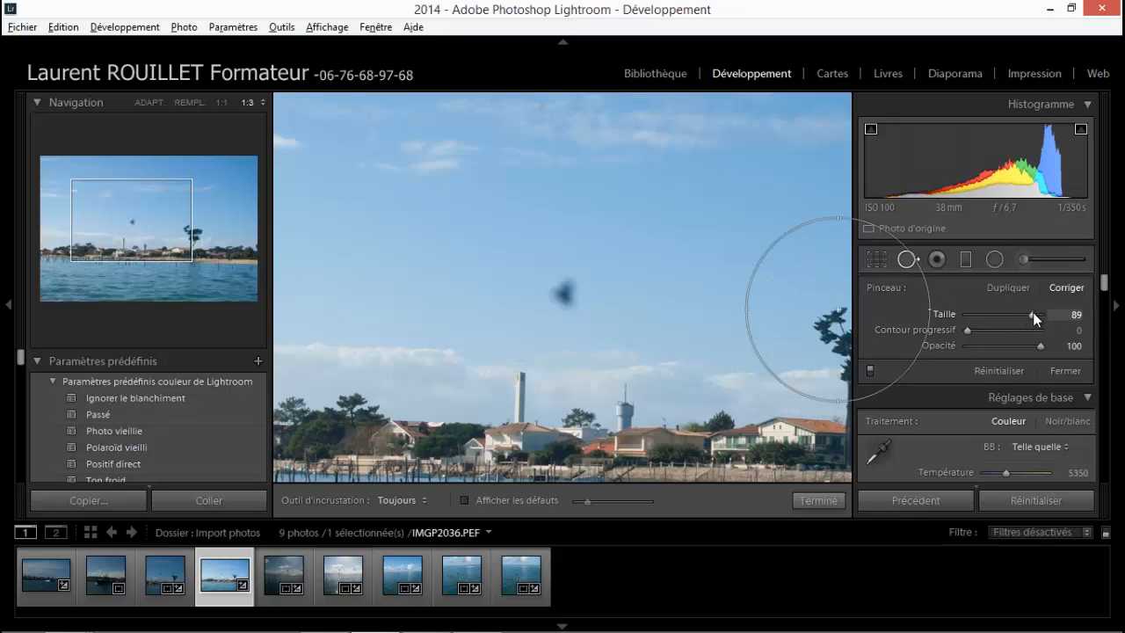
{"action": "left_click_drag", "start_coordinate": [1033, 312], "coordinate": [1030, 316]}
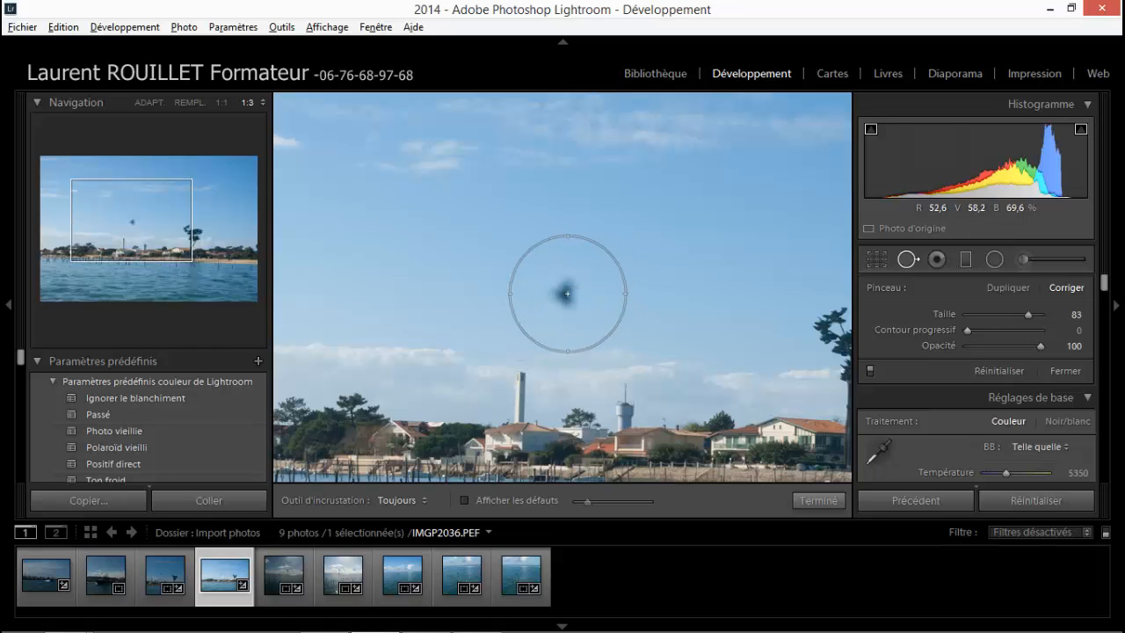
{"action": "left_click", "coordinate": [571, 292]}
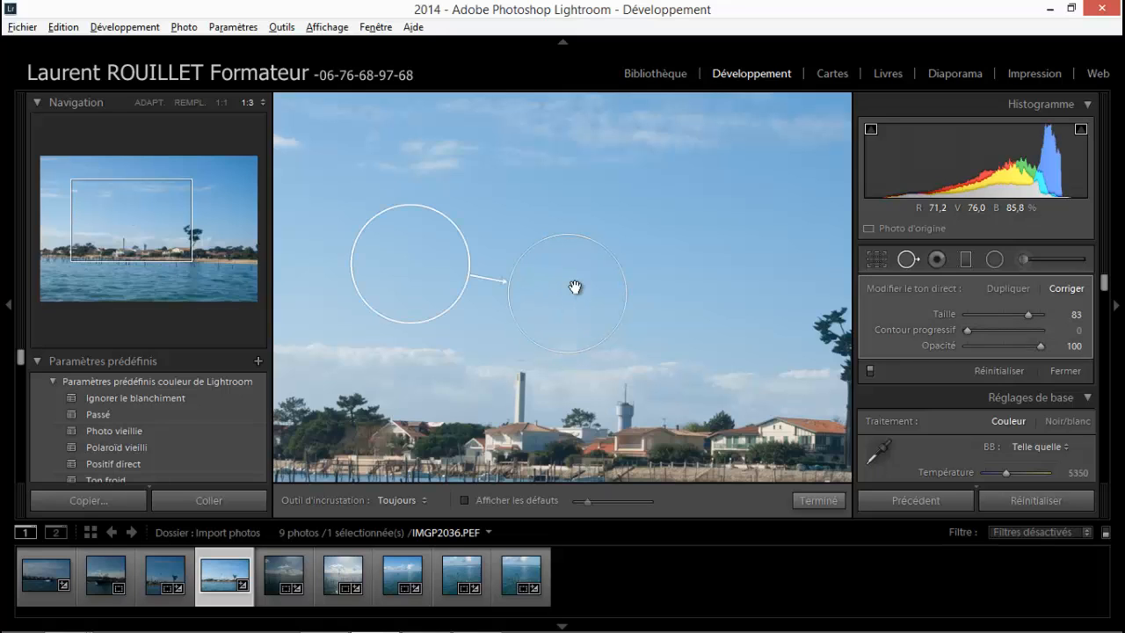
{"action": "left_click", "coordinate": [819, 503]}
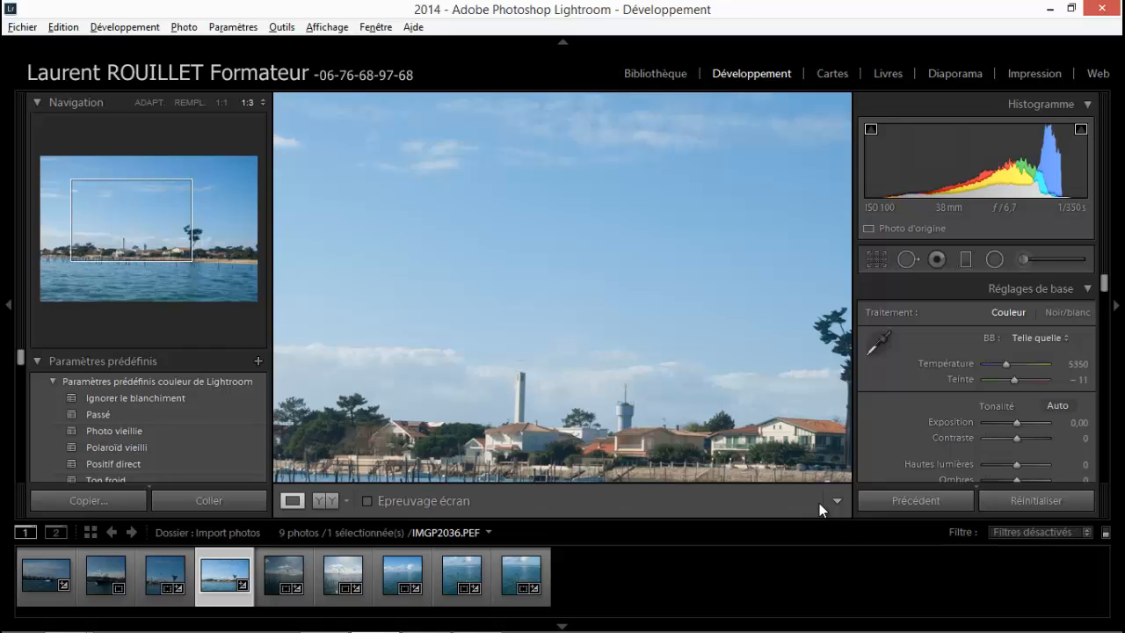
Enable Afficher les défauts in the spot correction tool and remove the dark sky spot with a Taille 79 brush.
{"action": "key", "text": "q"}
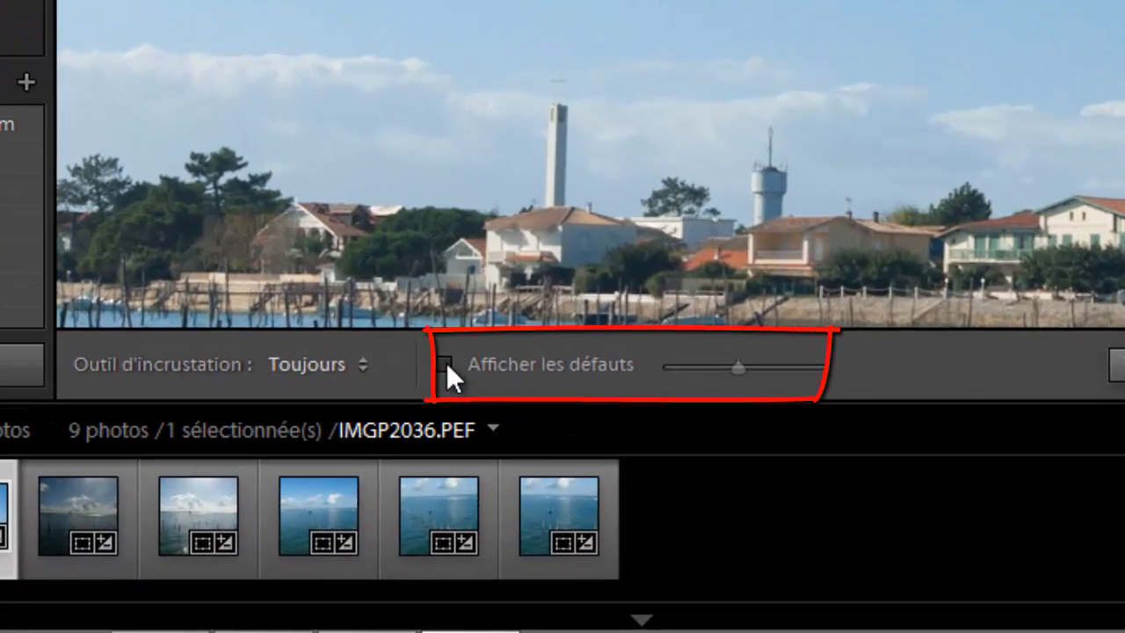
{"action": "left_click", "coordinate": [446, 362]}
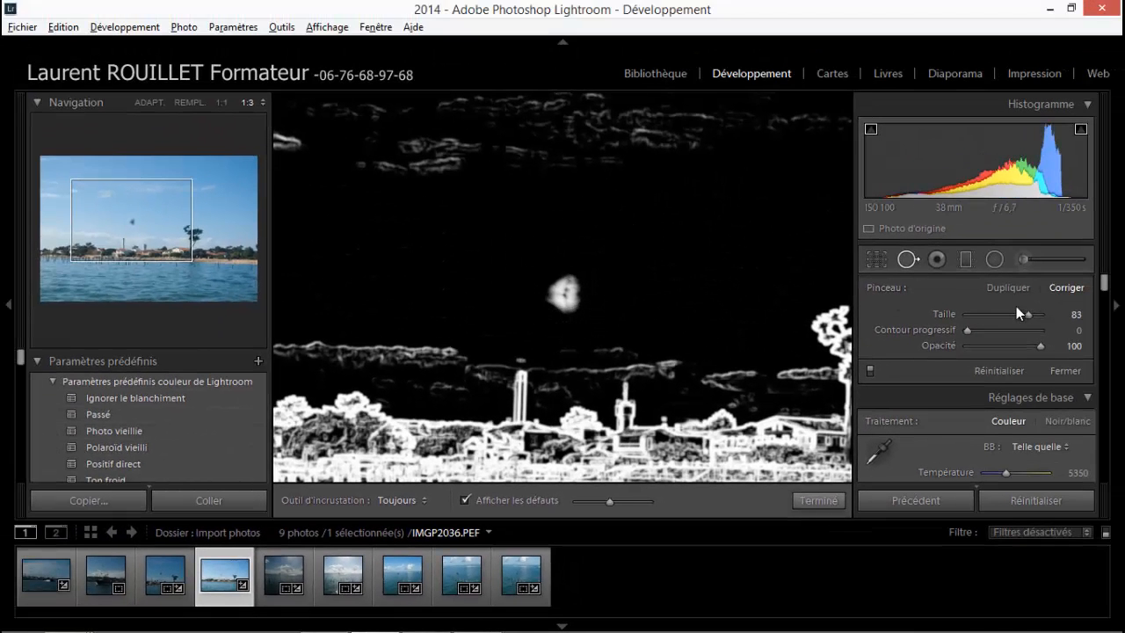
{"action": "left_click_drag", "start_coordinate": [1027, 316], "coordinate": [1025, 315]}
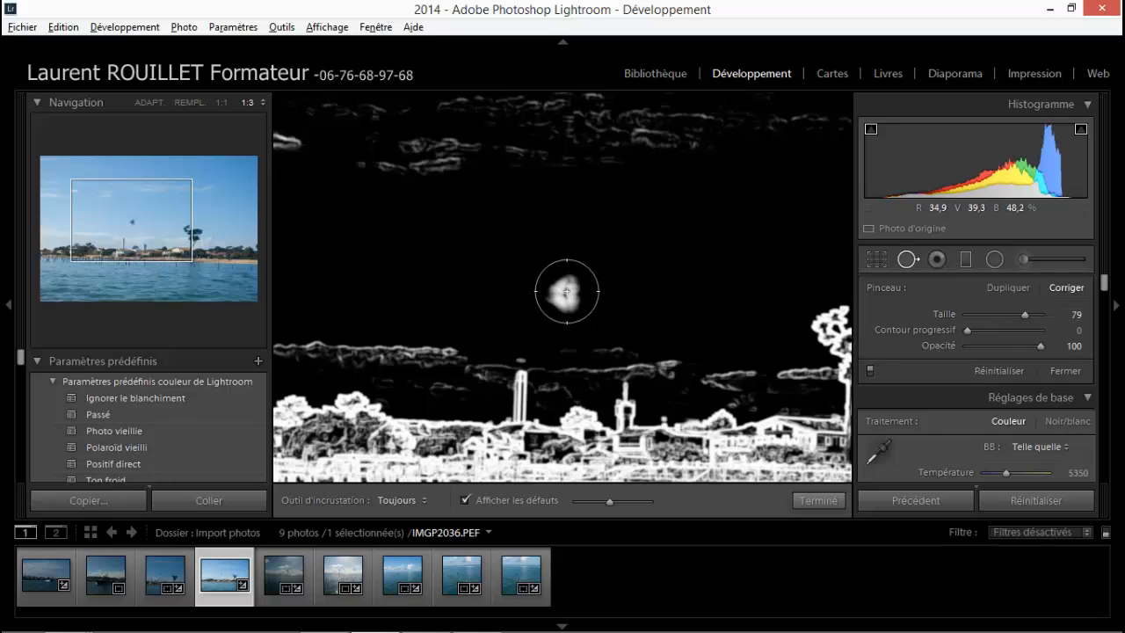
{"action": "left_click", "coordinate": [566, 291]}
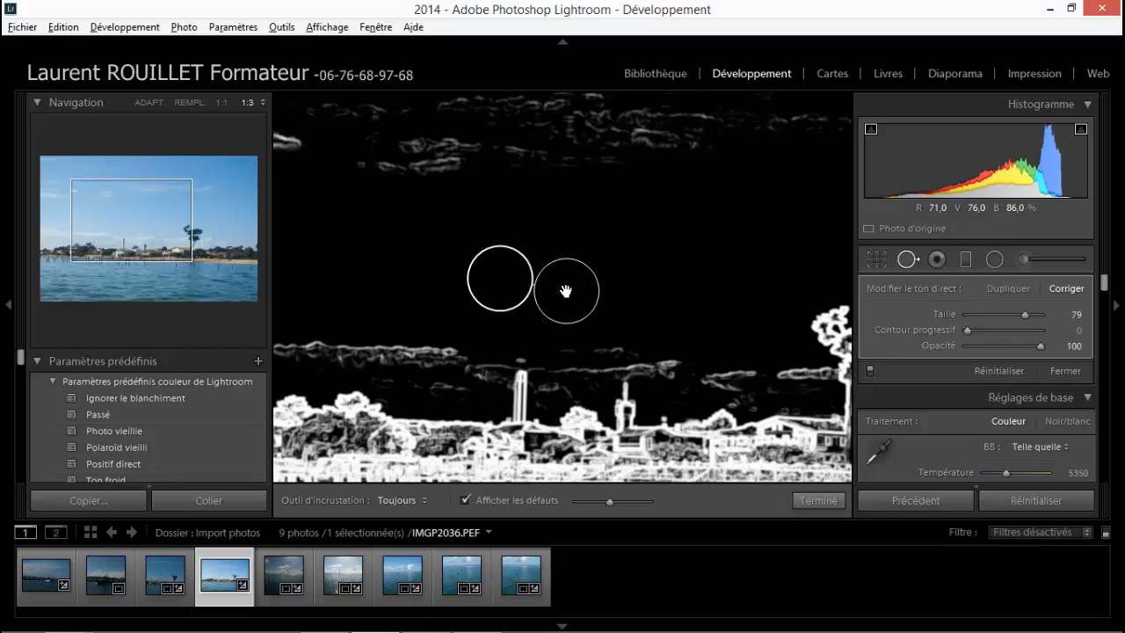
{"action": "left_click", "coordinate": [818, 501]}
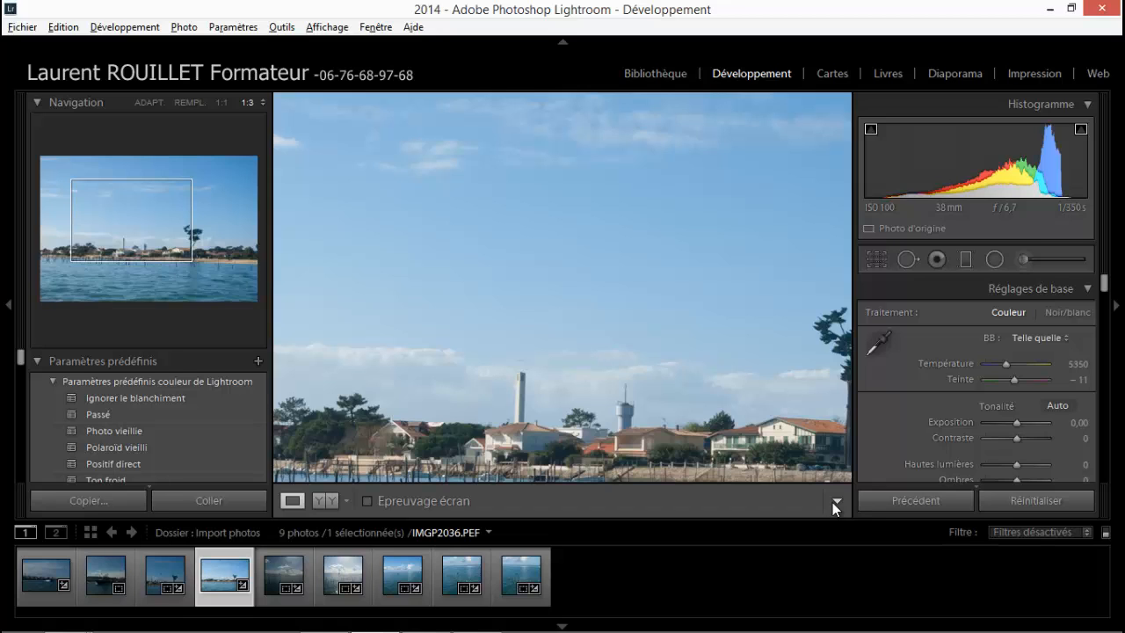
Paint out the tall white tower with a Taille 60 correction stroke and shift its source area slightly upward.
{"action": "key", "text": "z"}
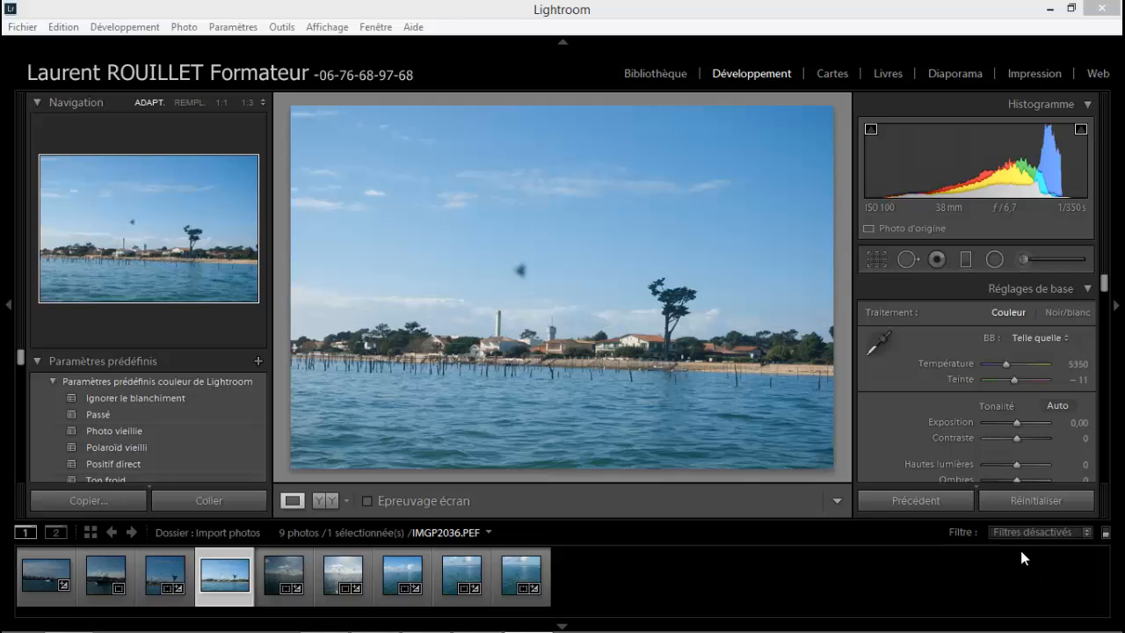
{"action": "left_click", "coordinate": [906, 260]}
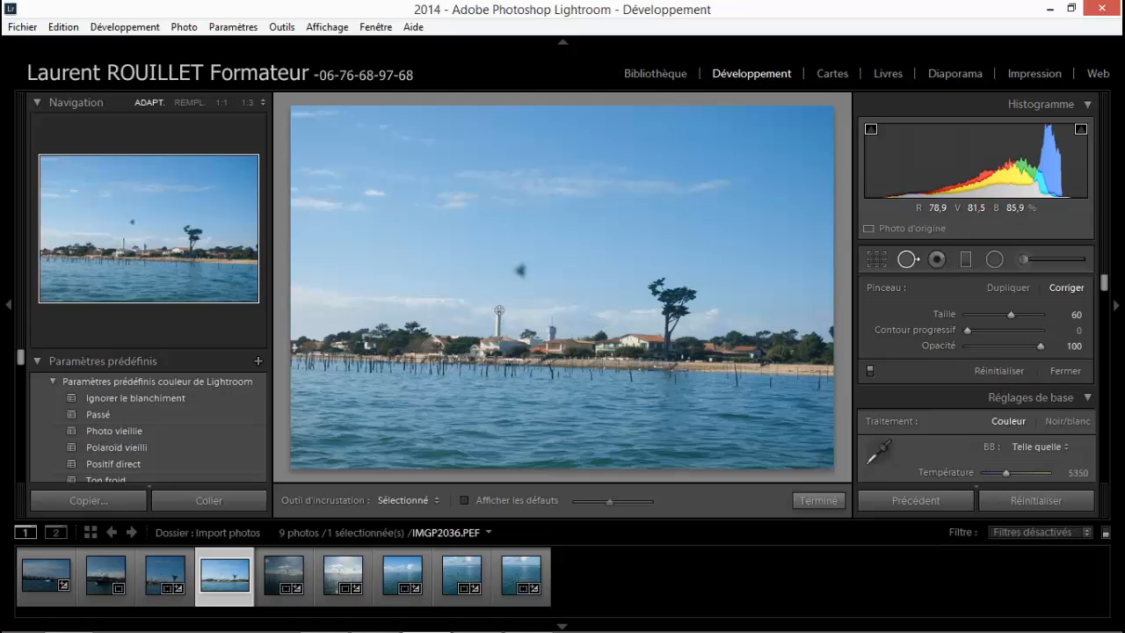
{"action": "left_click", "coordinate": [263, 103]}
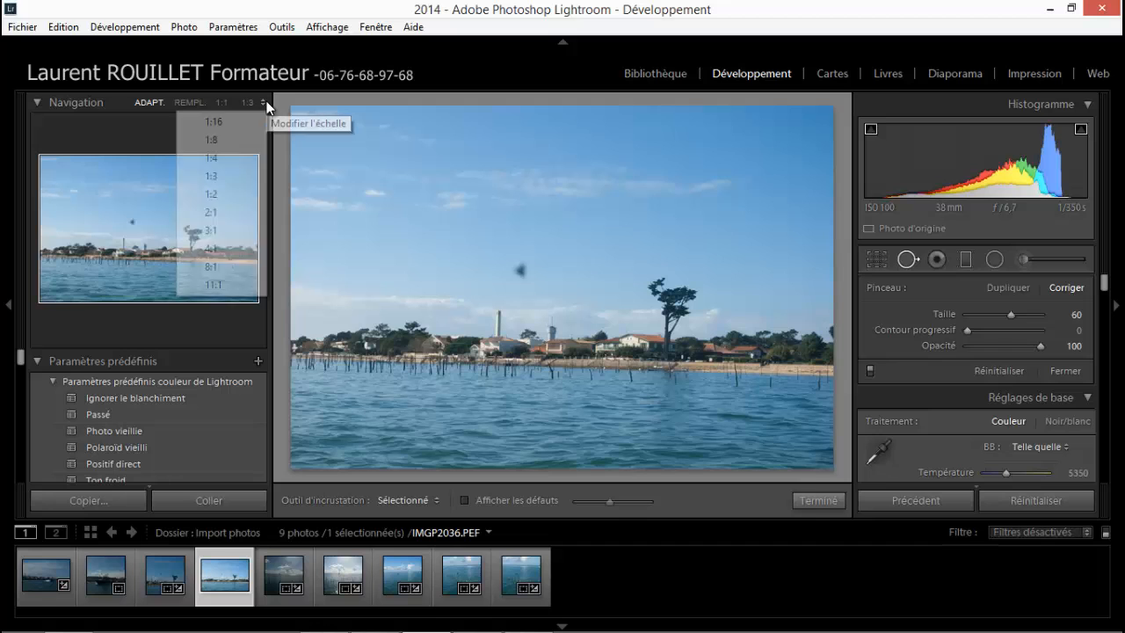
{"action": "left_click", "coordinate": [223, 176]}
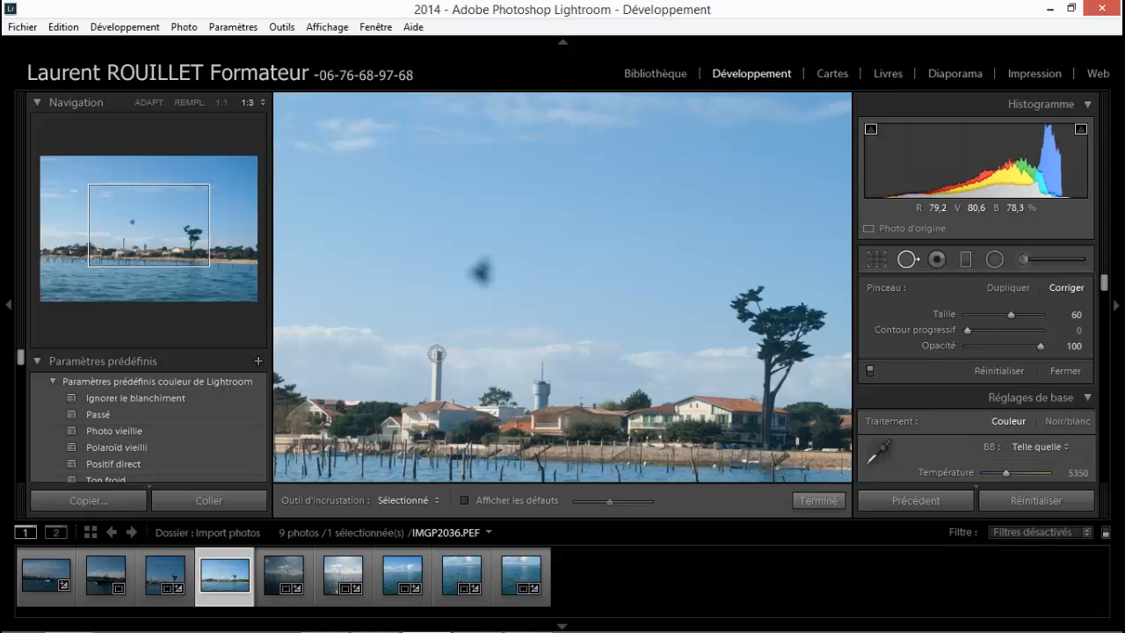
{"action": "left_click_drag", "start_coordinate": [437, 354], "coordinate": [436, 392]}
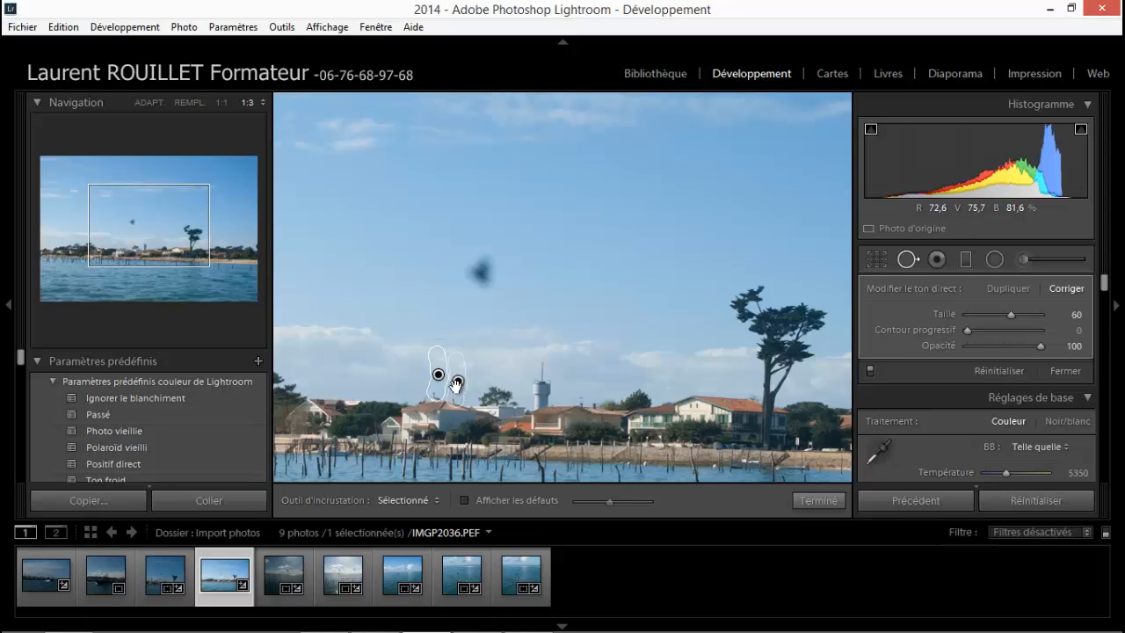
{"action": "left_click_drag", "start_coordinate": [458, 379], "coordinate": [458, 376]}
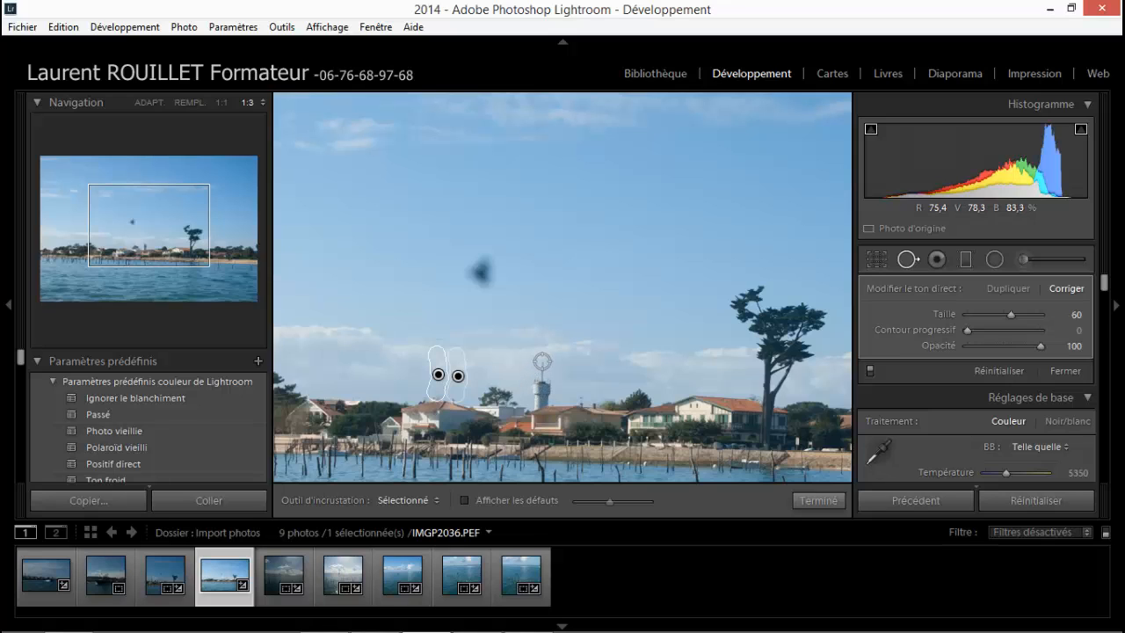
Paint out the water tower above the rooftops, and the tall tree with a Taille 78 correction stroke.
{"action": "key", "text": "Return"}
{"action": "mouse_move", "coordinate": [542, 361]}
{"action": "left_mouse_down"}
{"action": "mouse_move", "coordinate": [537, 400]}
{"action": "mouse_move", "coordinate": [547, 384]}
{"action": "left_mouse_up"}
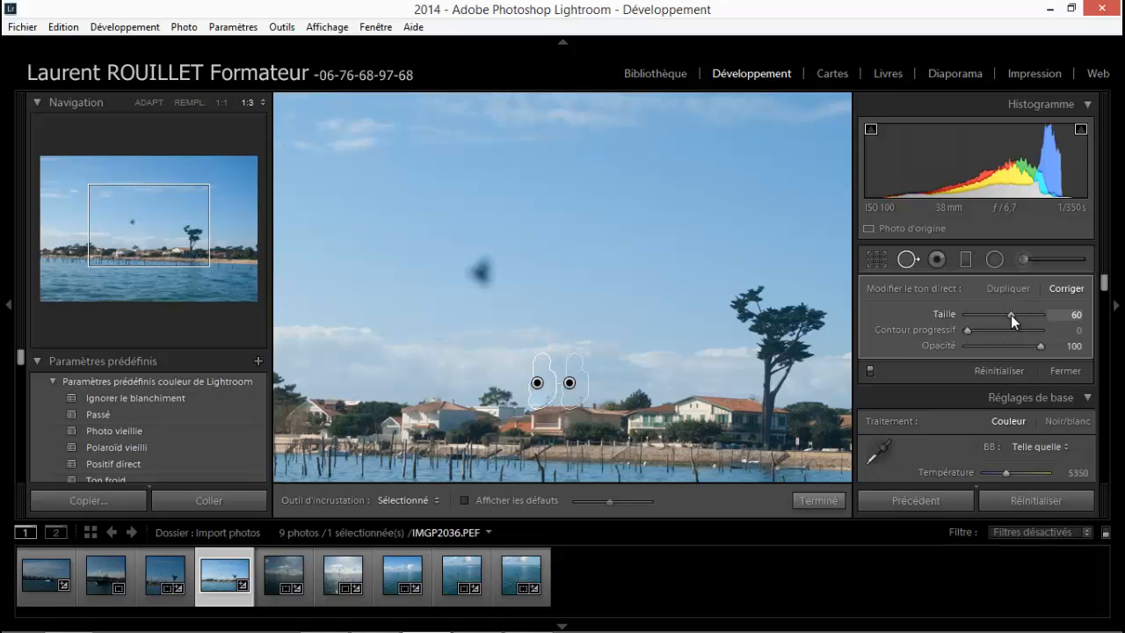
{"action": "left_click_drag", "start_coordinate": [1010, 314], "coordinate": [1023, 315]}
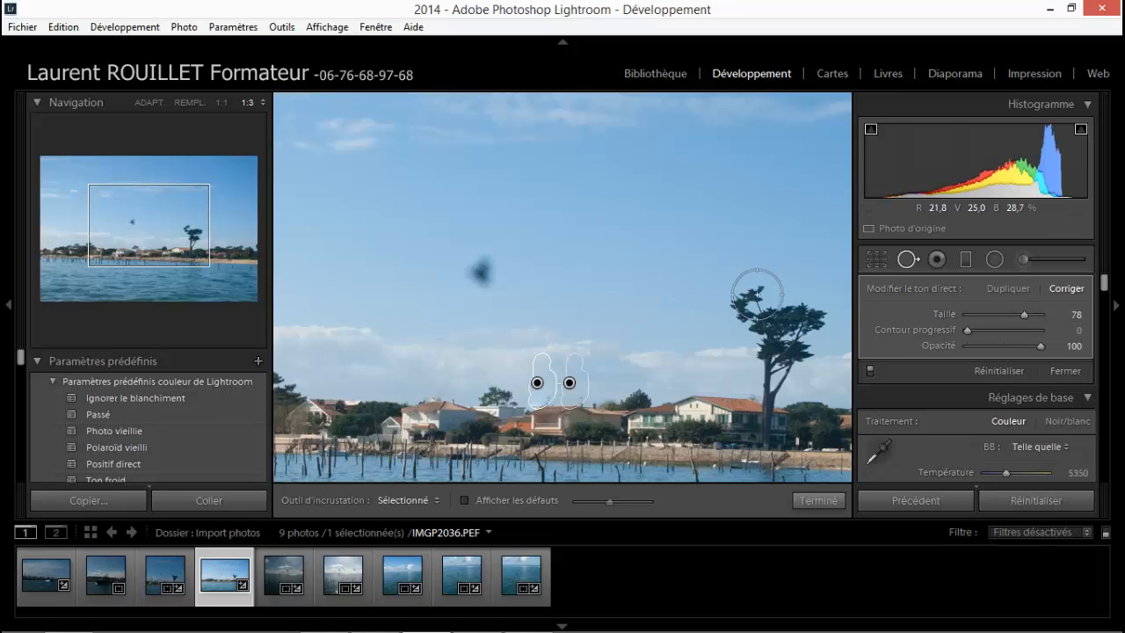
{"action": "mouse_move", "coordinate": [757, 293]}
{"action": "left_mouse_down"}
{"action": "mouse_move", "coordinate": [744, 302]}
{"action": "mouse_move", "coordinate": [793, 306]}
{"action": "mouse_move", "coordinate": [796, 329]}
{"action": "mouse_move", "coordinate": [794, 346]}
{"action": "mouse_move", "coordinate": [778, 342]}
{"action": "mouse_move", "coordinate": [770, 357]}
{"action": "mouse_move", "coordinate": [772, 431]}
{"action": "left_mouse_up"}
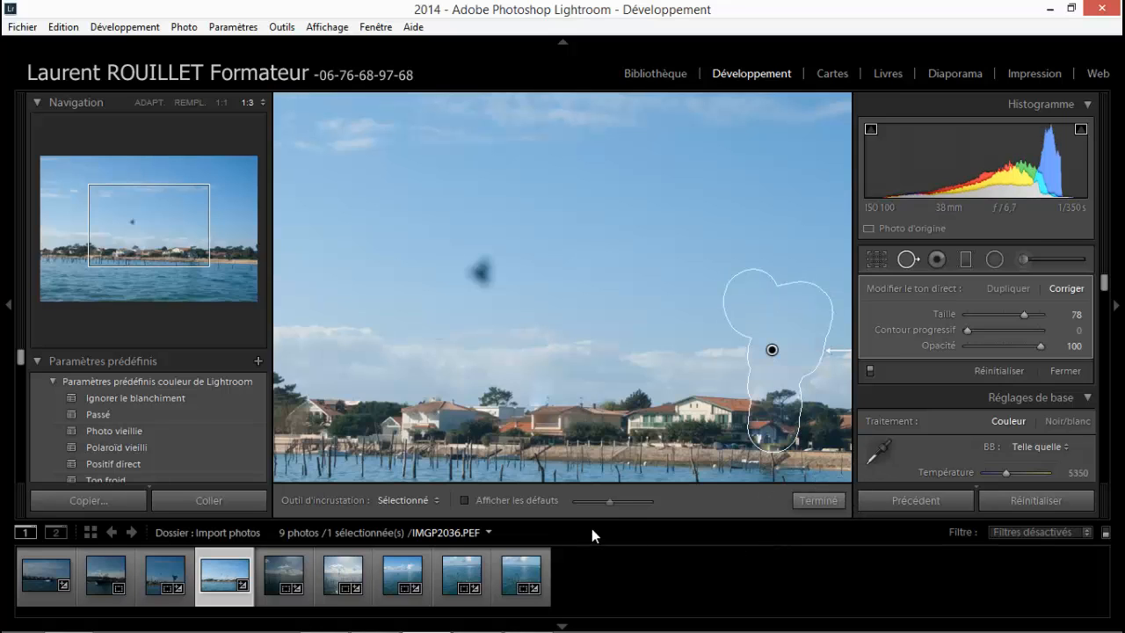
Remove the dark spot in the sky with a single Taille 78 correction and finish the spot corrections.
{"action": "left_click", "coordinate": [264, 104]}
{"action": "left_click", "coordinate": [212, 139]}
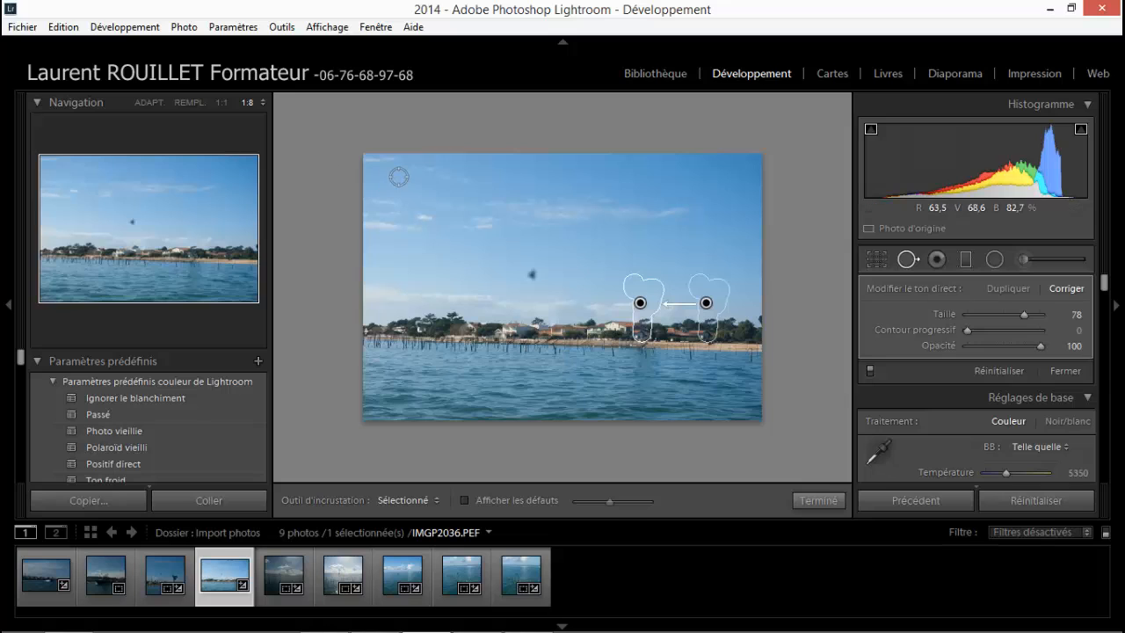
{"action": "left_click", "coordinate": [532, 276]}
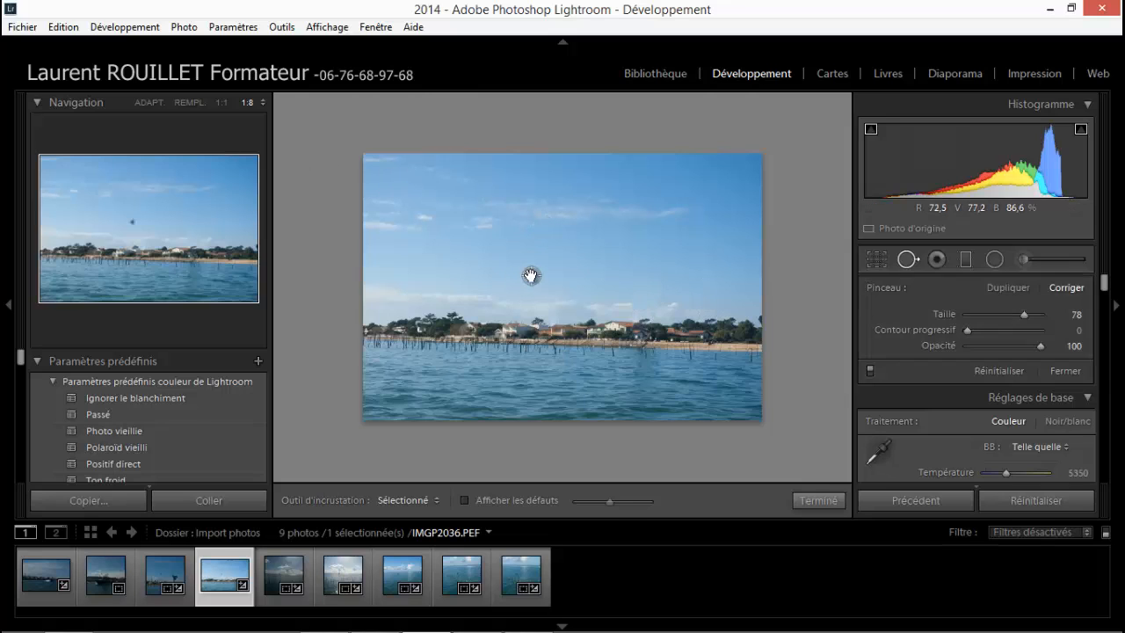
{"action": "left_click", "coordinate": [818, 502]}
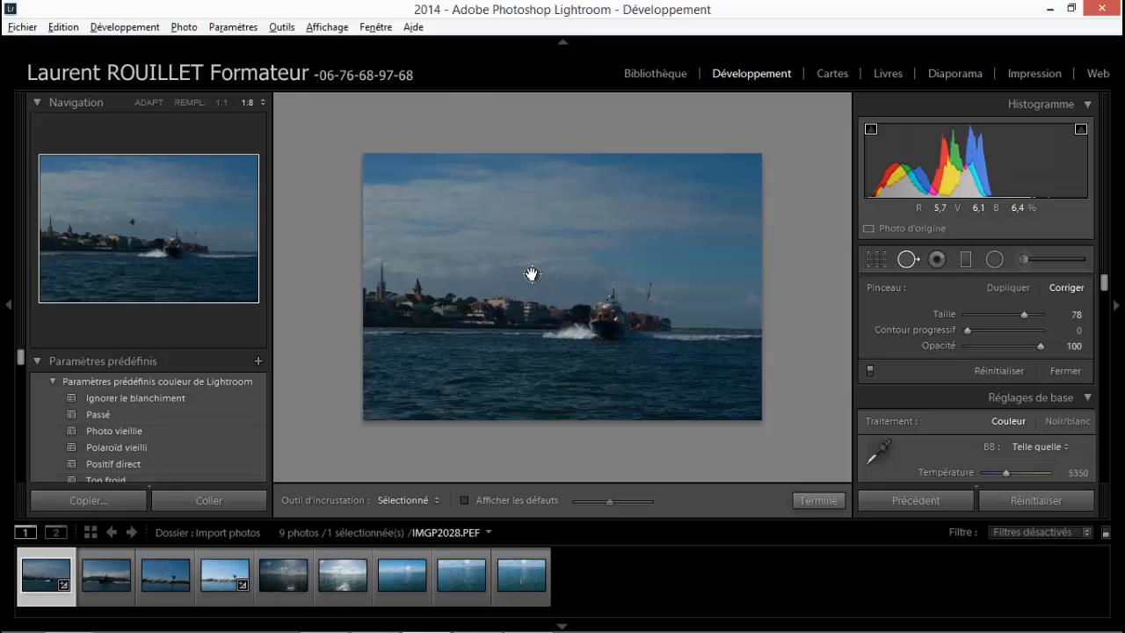
Remove the dark sky spot from IMGP2028.PEF with a single Taille 78 correction and close the correction tool.
{"action": "left_click", "coordinate": [532, 274]}
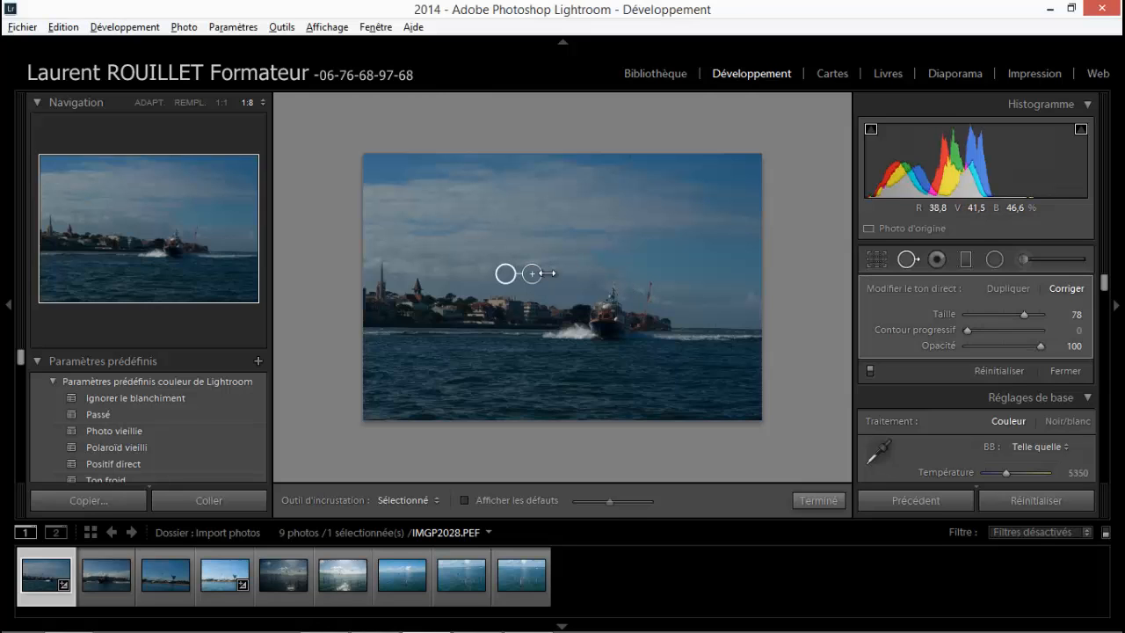
{"action": "left_click", "coordinate": [811, 500]}
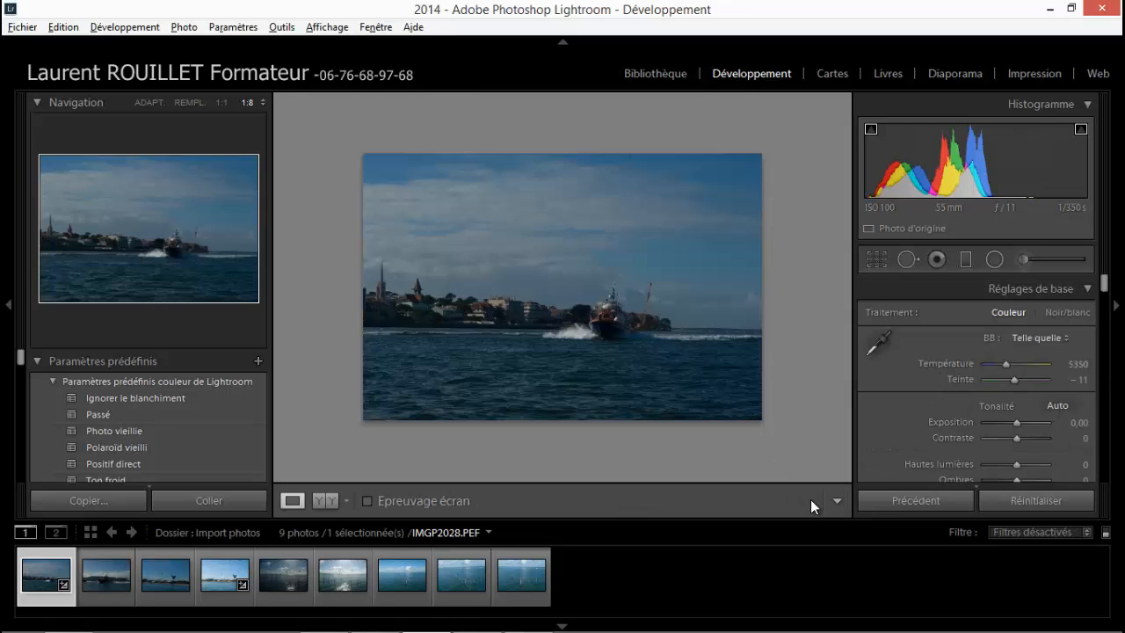
Look through the photos after IMGP2028.PEF one by one, checking each for the same dark spot.
{"action": "left_click", "coordinate": [102, 596]}
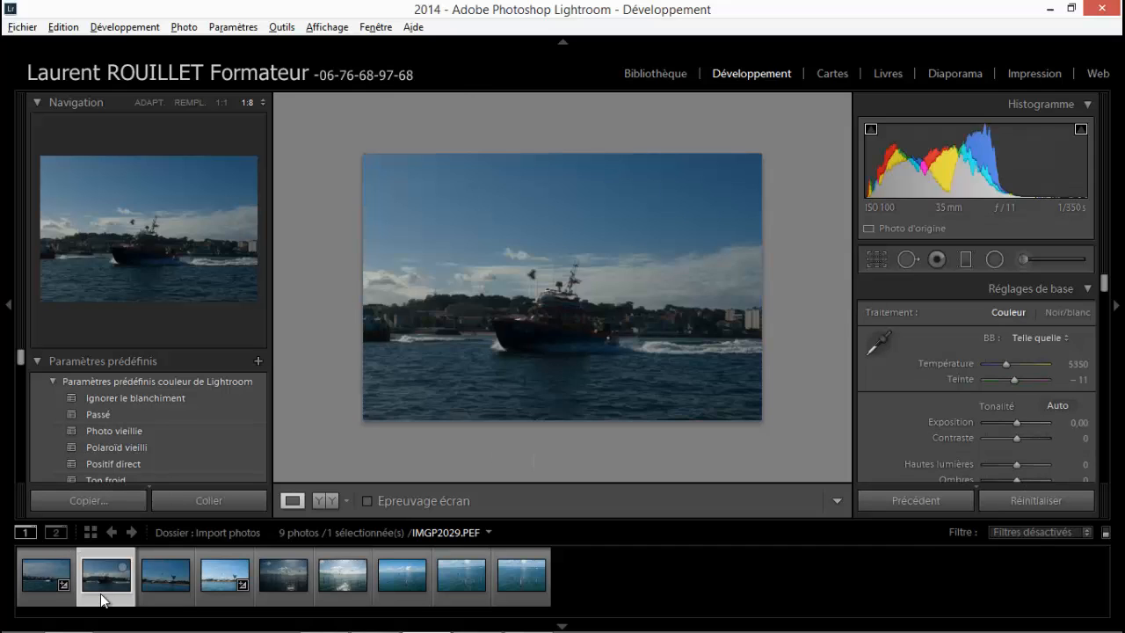
{"action": "key", "text": "Right"}
{"action": "key", "text": "Right"}
{"action": "key", "text": "Right"}
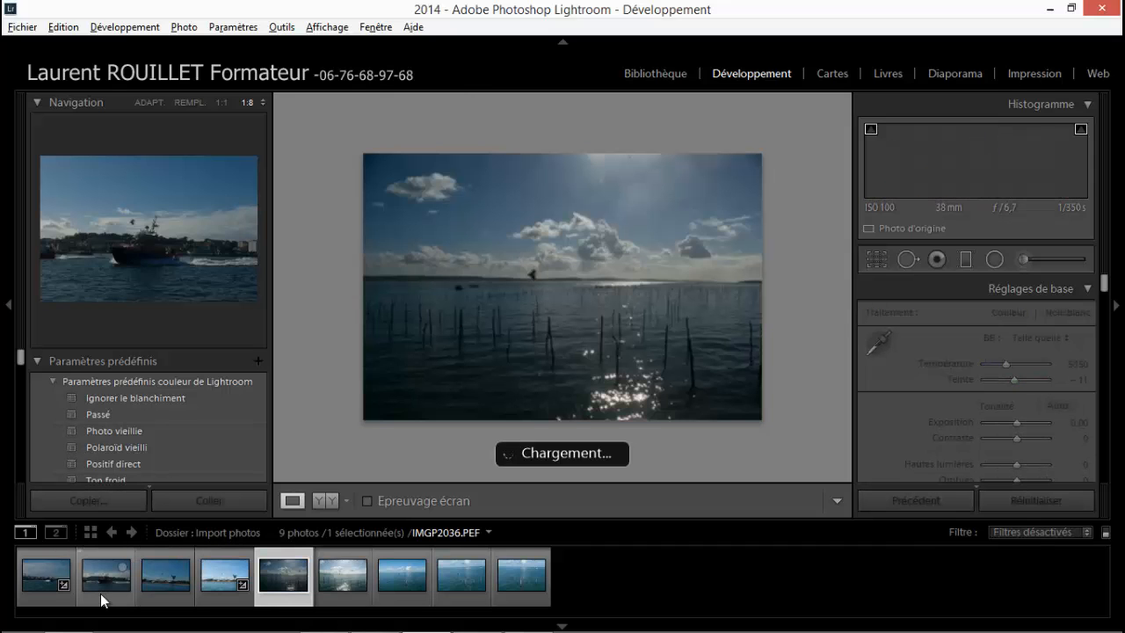
Check the remaining photos through IMGP2051.PEF for the same dark spot and return to IMGP2028.PEF.
{"action": "key", "text": "Right"}
{"action": "key", "text": "Right"}
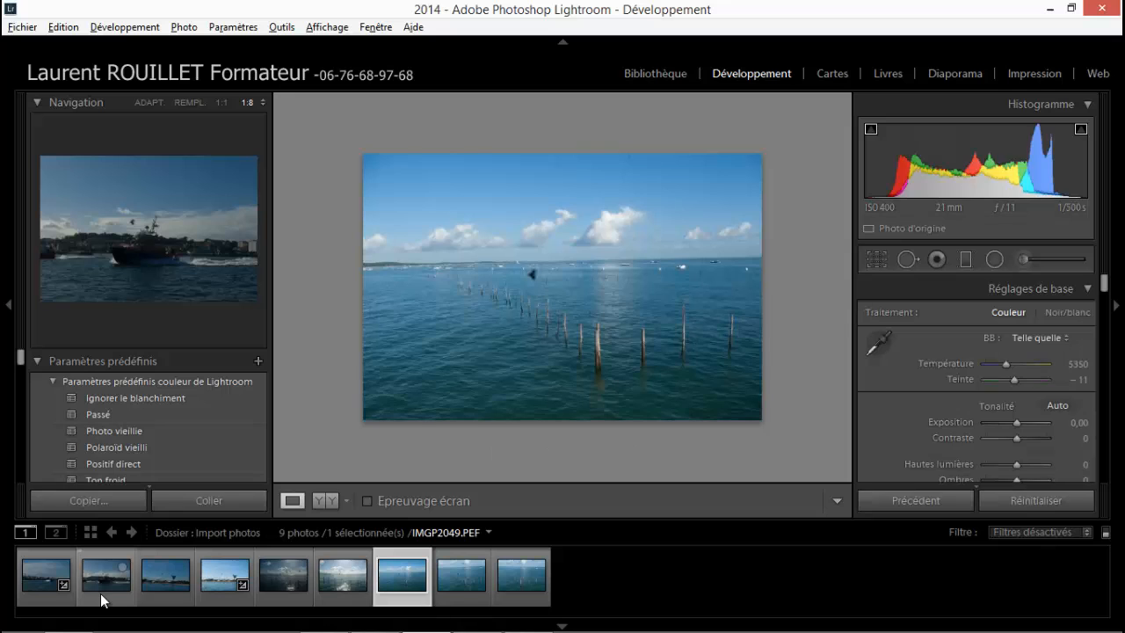
{"action": "key", "text": "Right"}
{"action": "key", "text": "Right"}
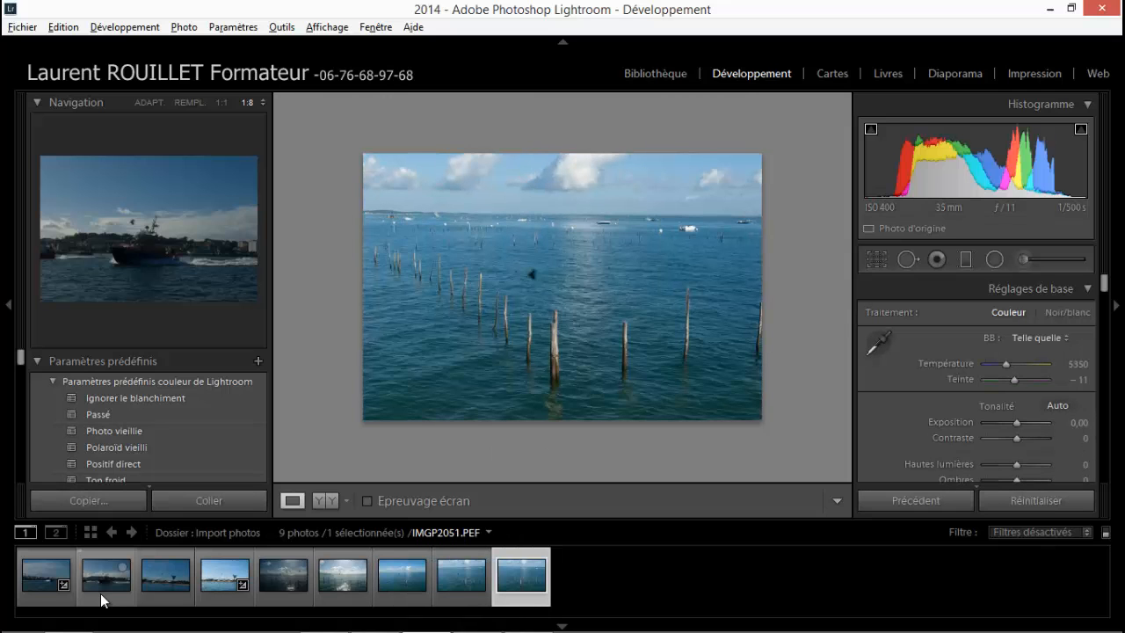
{"action": "key", "text": "Left"}
{"action": "key", "text": "Left"}
{"action": "key", "text": "Left"}
{"action": "key", "text": "Left"}
{"action": "key", "text": "Left"}
{"action": "key", "text": "Left"}
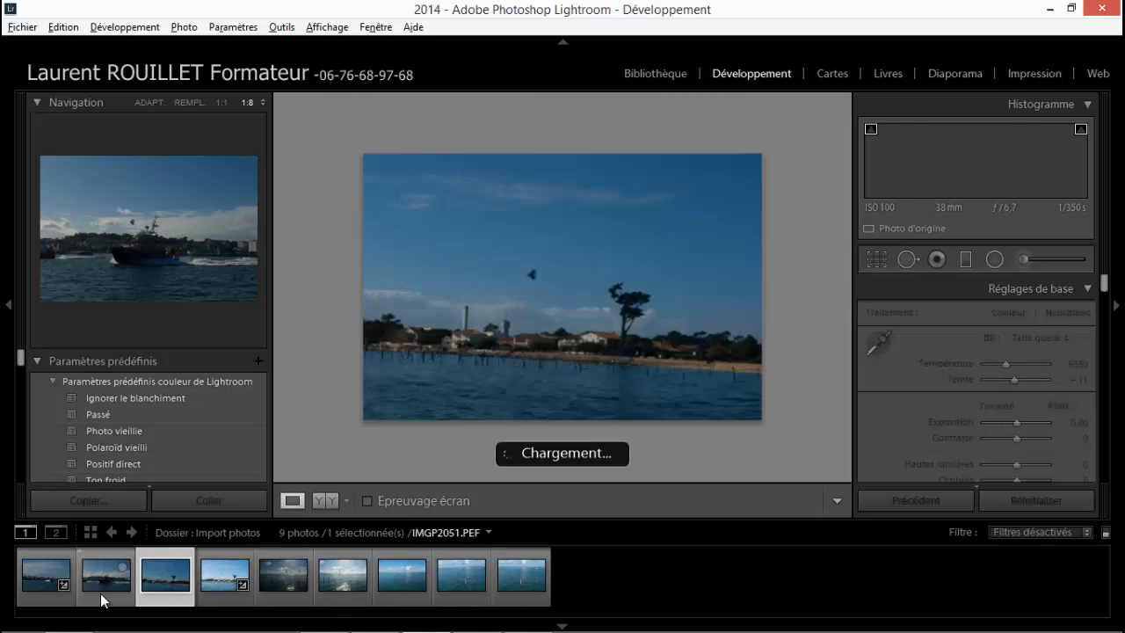
{"action": "key", "text": "Left"}
{"action": "key", "text": "Left"}
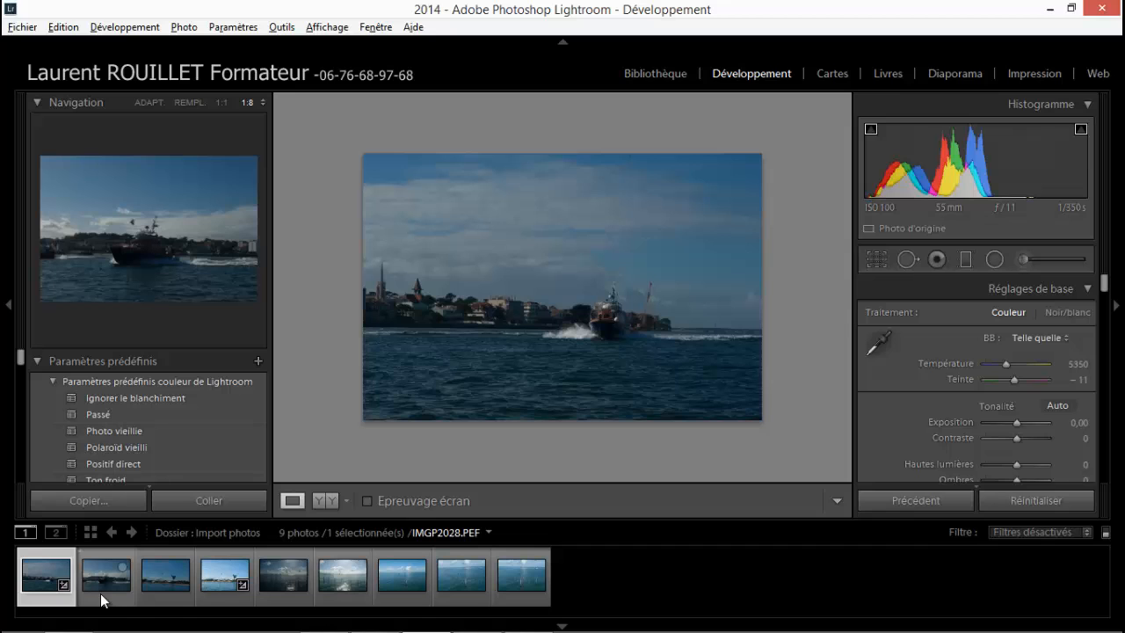
Select all the photos from IMGP2028.PEF through IMGP2051.PEF and synchronise only Suppression des défauts from IMGP2028.PEF.
{"action": "key", "text": "shift"}
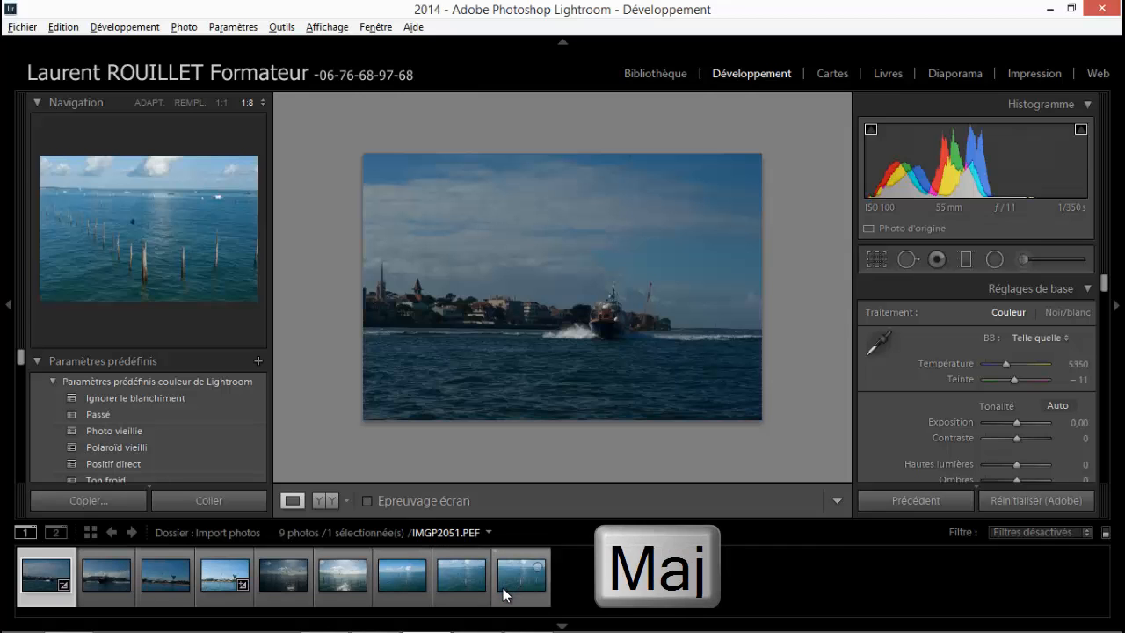
{"action": "left_click", "coordinate": [511, 594], "text": "shift"}
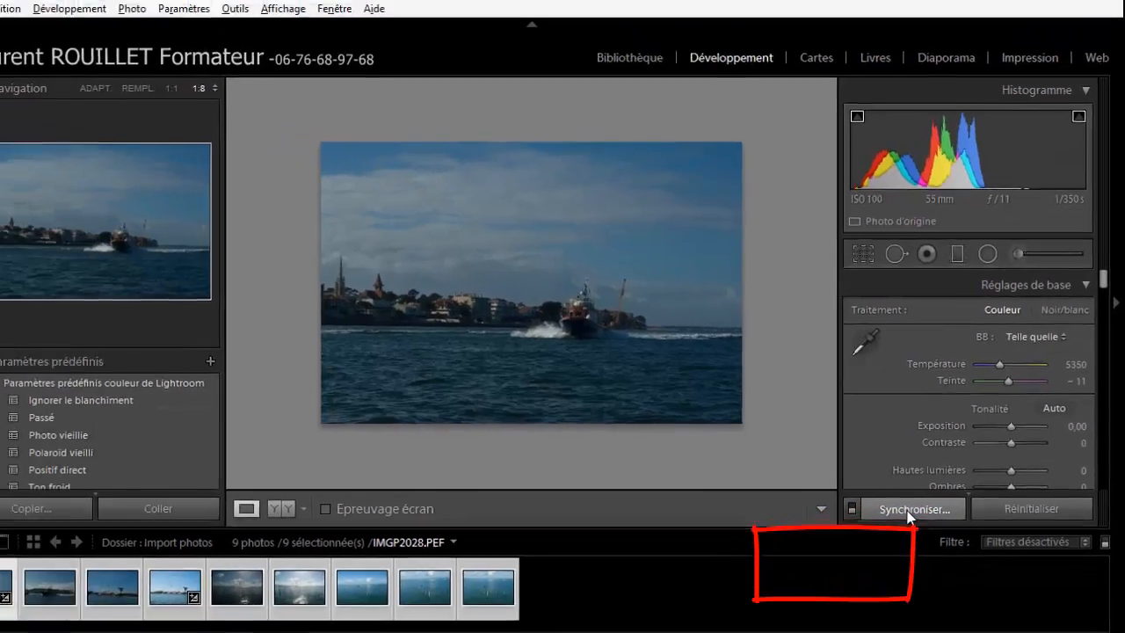
{"action": "left_click", "coordinate": [908, 510]}
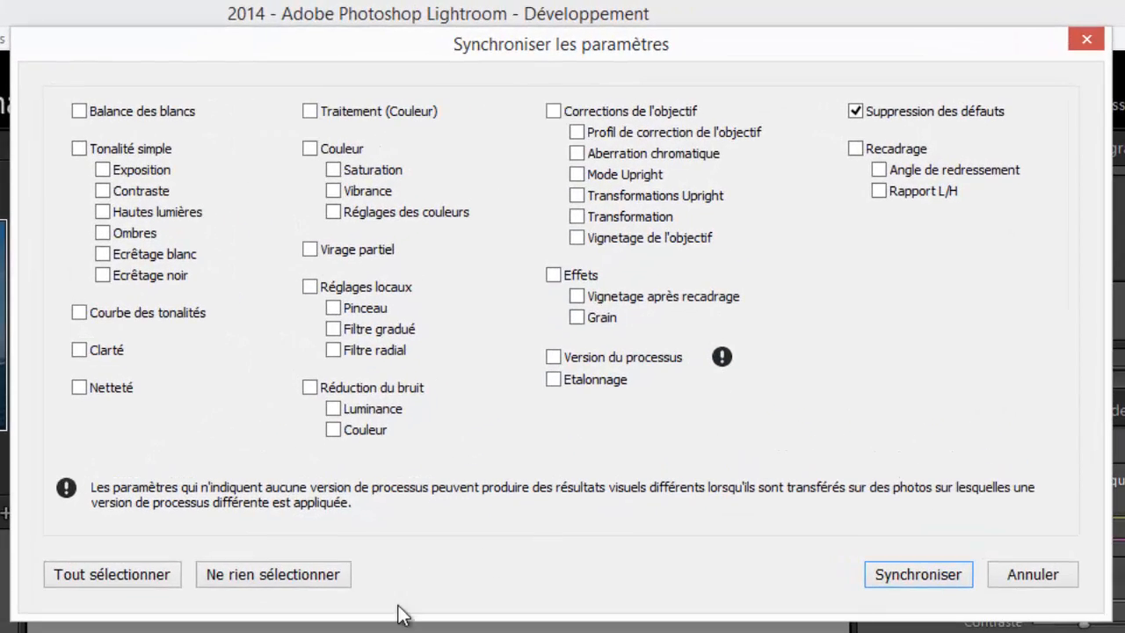
{"action": "left_click", "coordinate": [277, 575]}
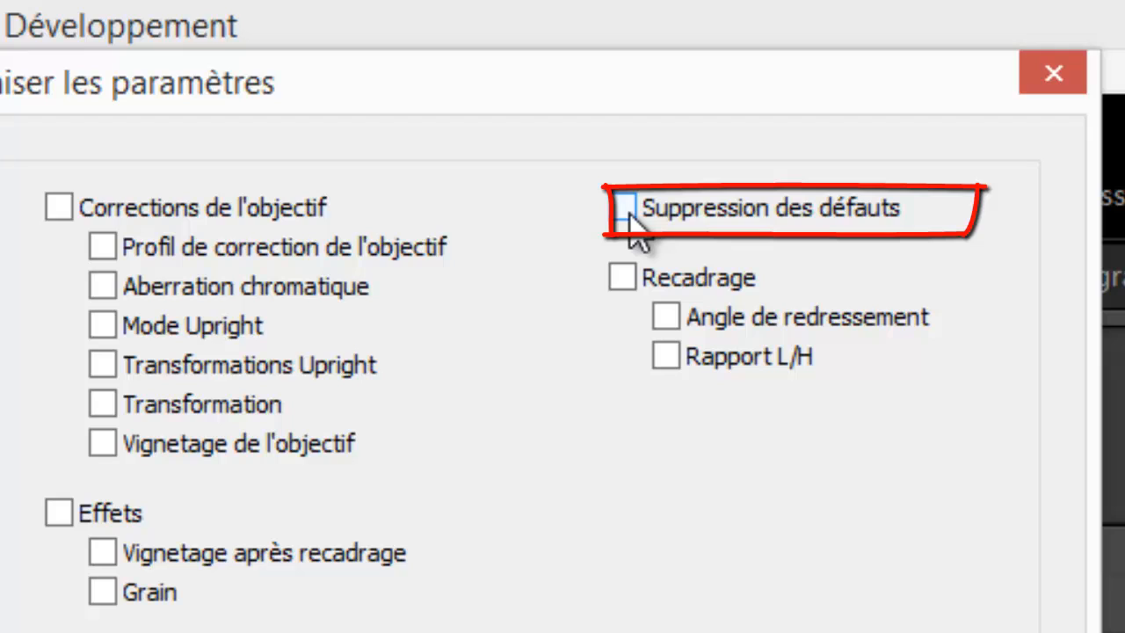
{"action": "left_click", "coordinate": [629, 215]}
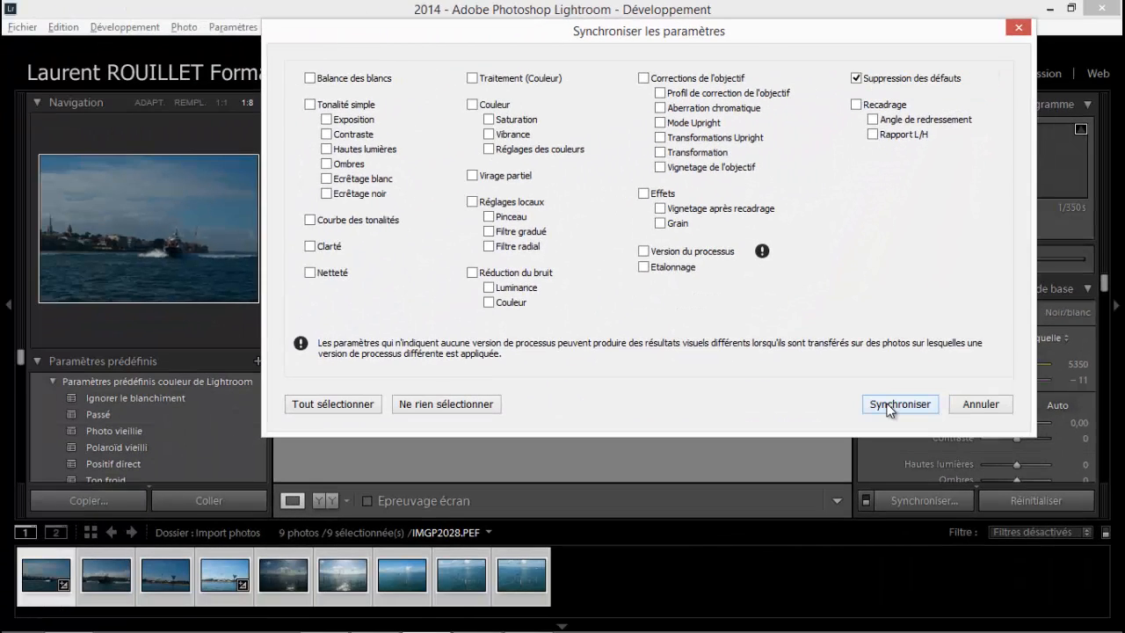
{"action": "left_click", "coordinate": [898, 404]}
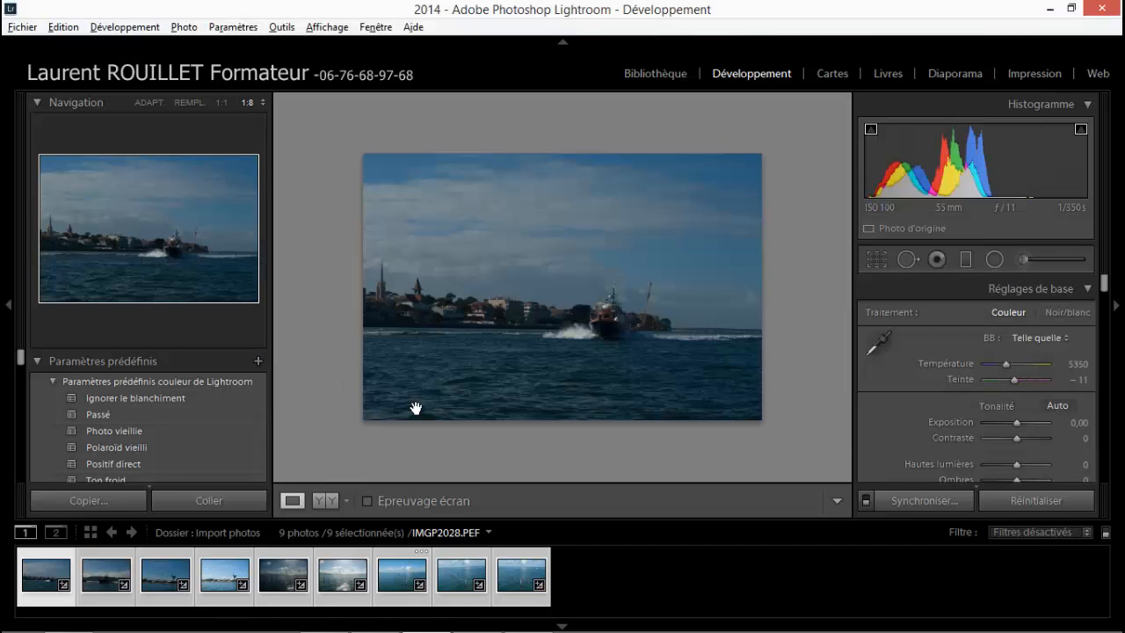
View each photo from IMGP2029.PEF through IMGP2051.PEF to check the synchronised spot removal.
{"action": "left_click", "coordinate": [106, 601]}
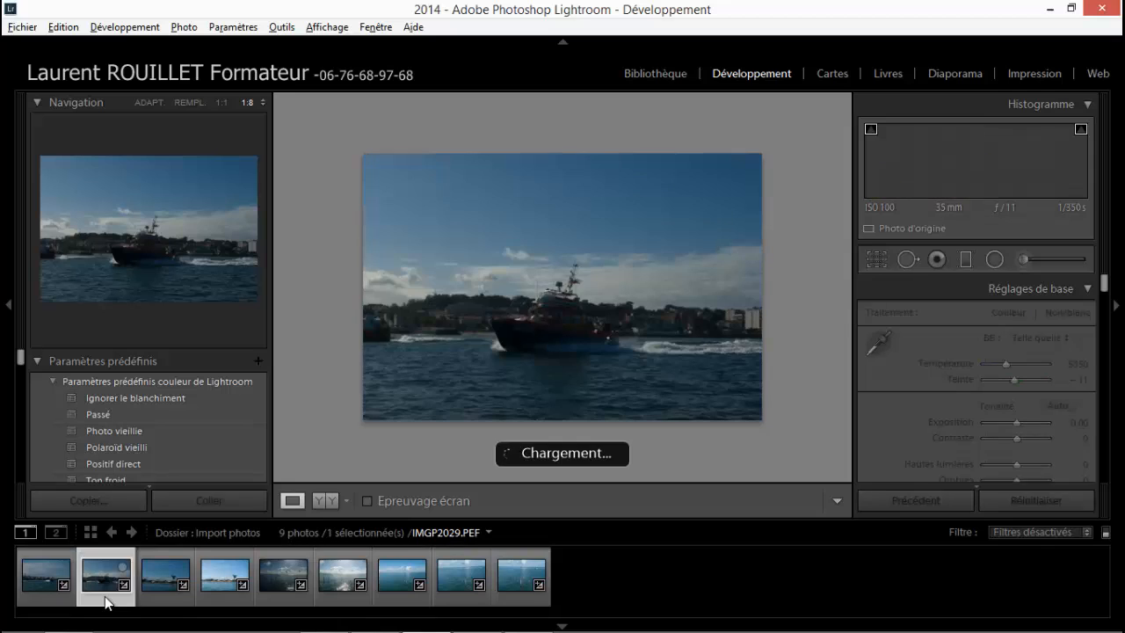
{"action": "left_click", "coordinate": [167, 601]}
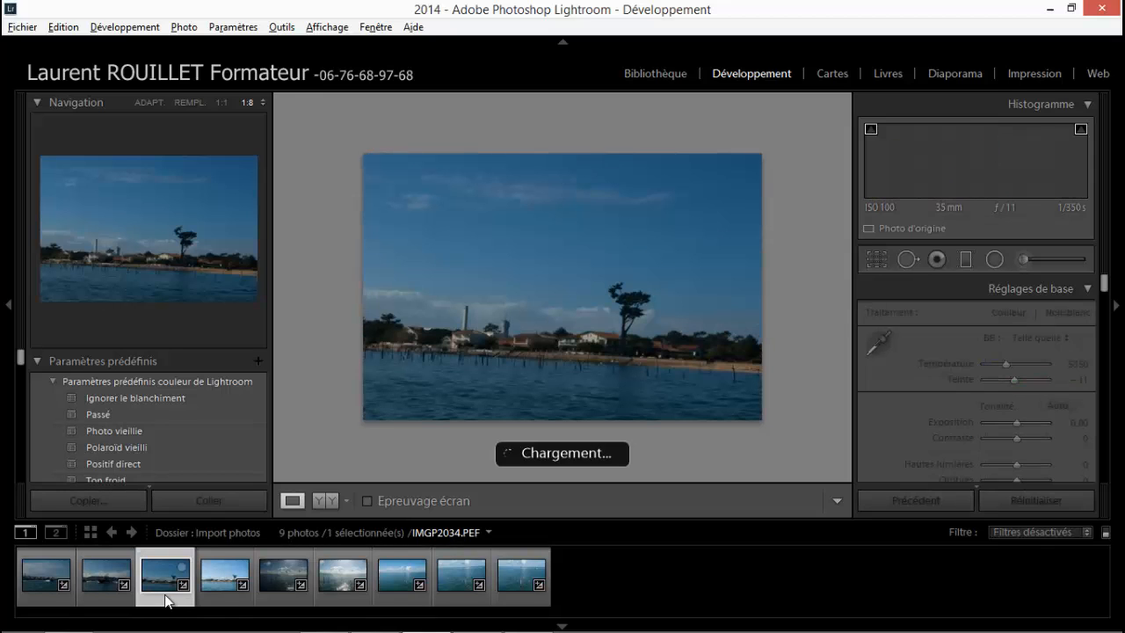
{"action": "left_click", "coordinate": [239, 602]}
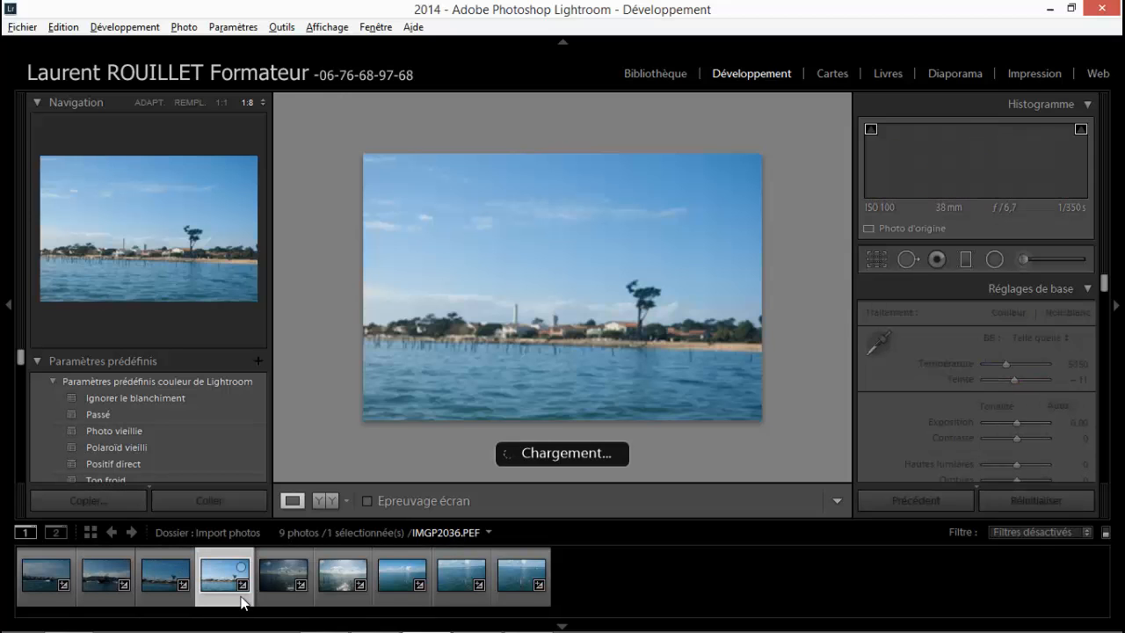
{"action": "left_click", "coordinate": [294, 601]}
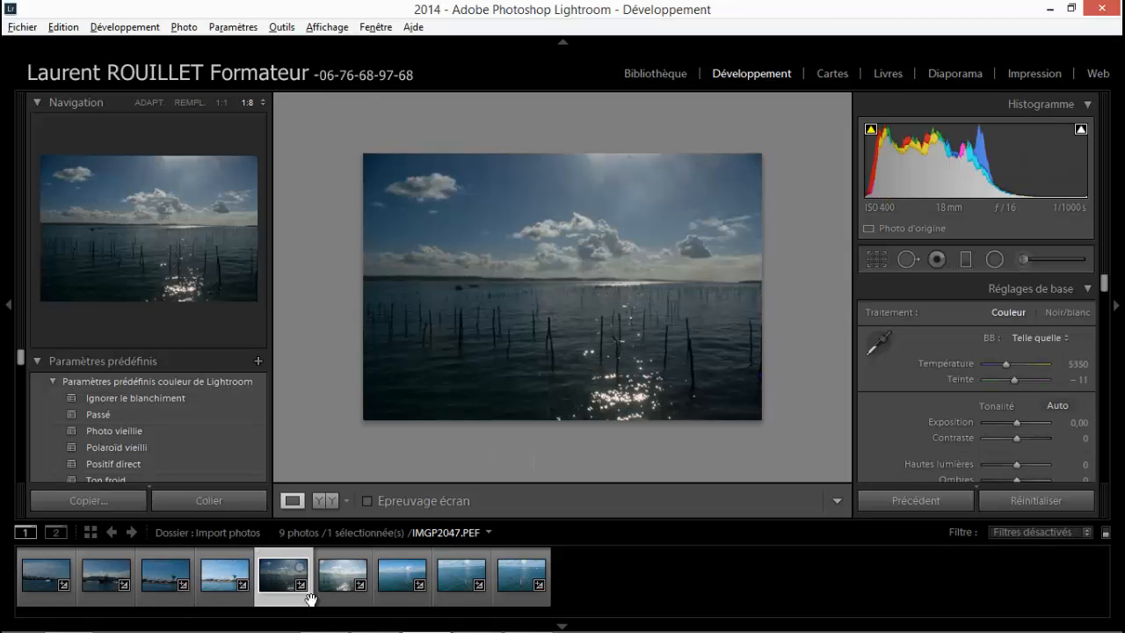
{"action": "left_click", "coordinate": [354, 601]}
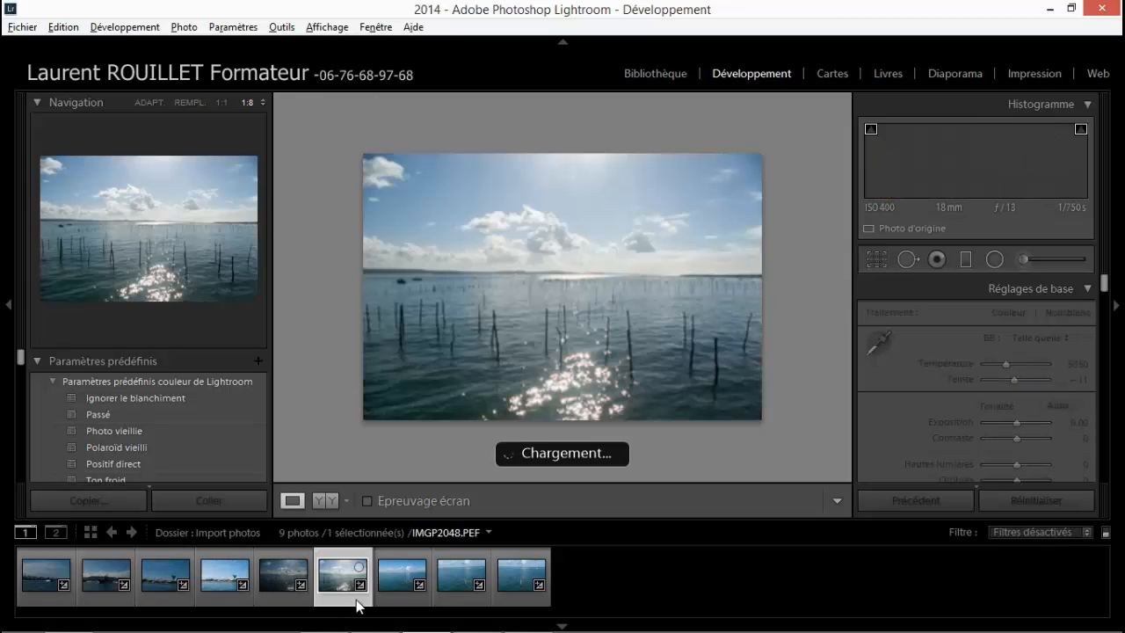
{"action": "left_click", "coordinate": [404, 600]}
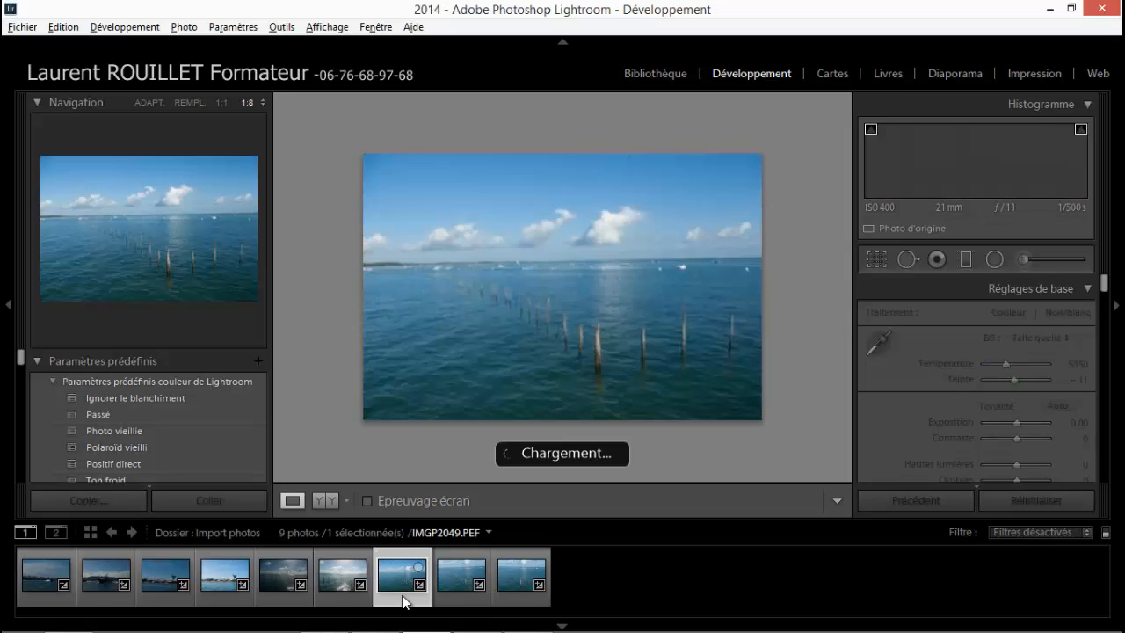
{"action": "left_click", "coordinate": [451, 597]}
{"action": "left_click", "coordinate": [512, 603]}
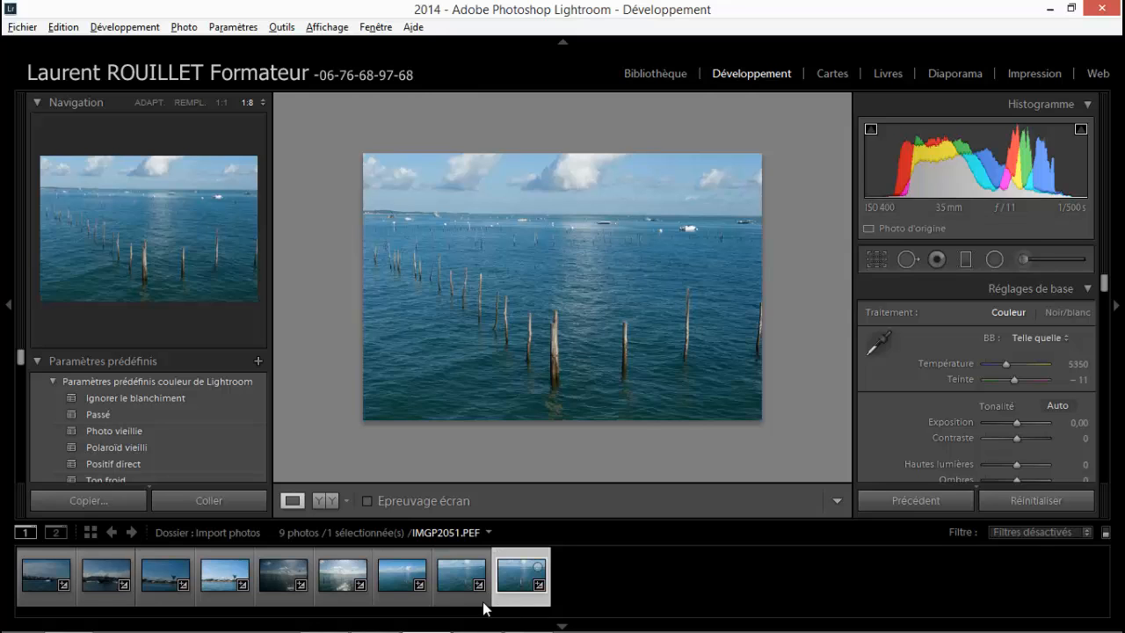
Reset the spot corrections on IMGP2028.PEF with the spot correction tool.
{"action": "left_click", "coordinate": [44, 607]}
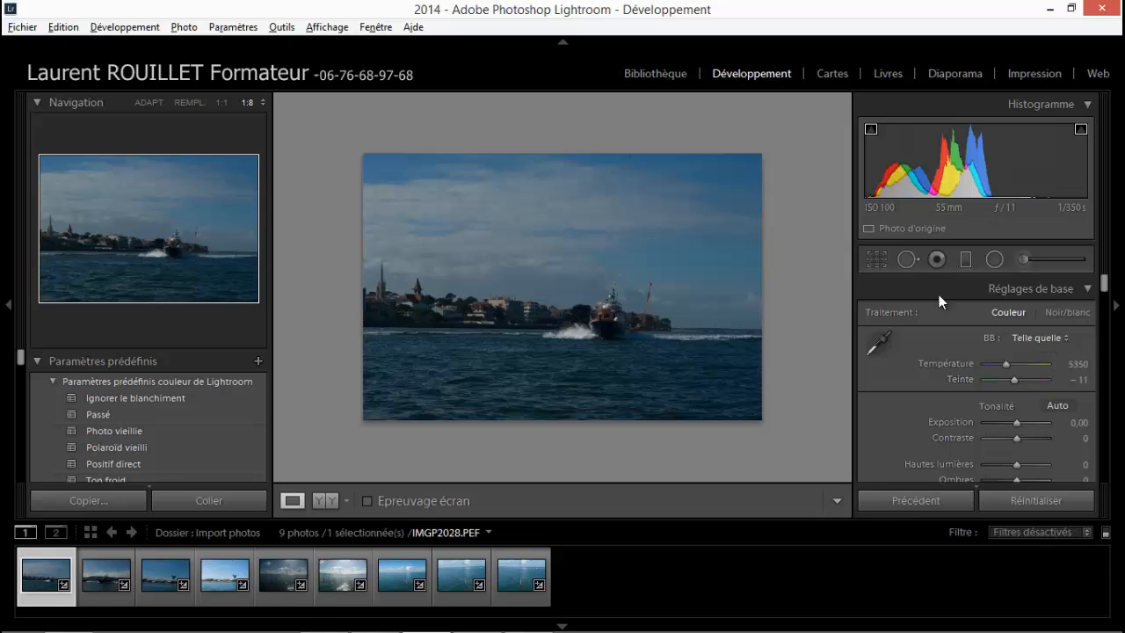
{"action": "left_click", "coordinate": [909, 258]}
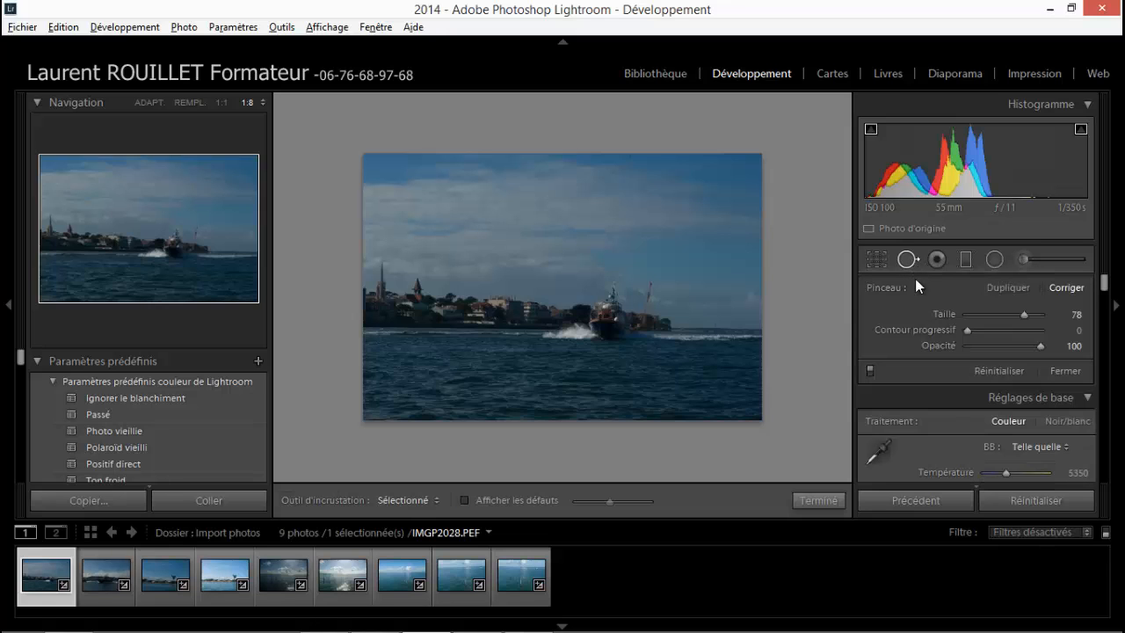
{"action": "left_click", "coordinate": [994, 374]}
Synchronise the reset Suppression des défauts setting from IMGP2028.PEF to all photos through IMGP2051.PEF and check IMGP2029.PEF.
{"action": "left_click", "coordinate": [522, 602], "text": "shift"}
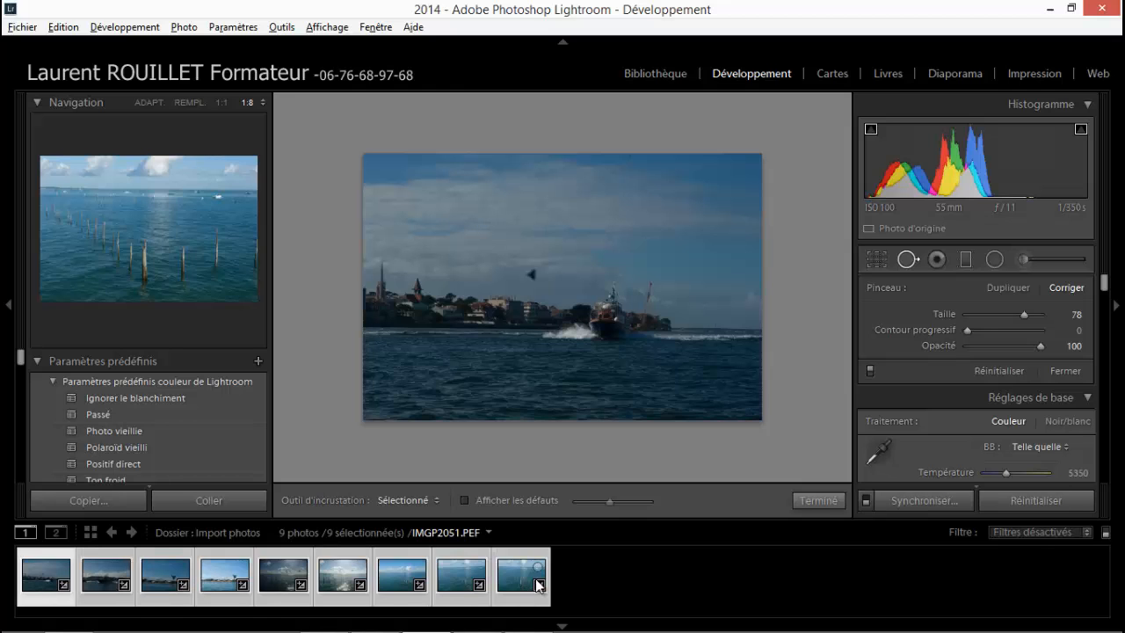
{"action": "left_click", "coordinate": [914, 501]}
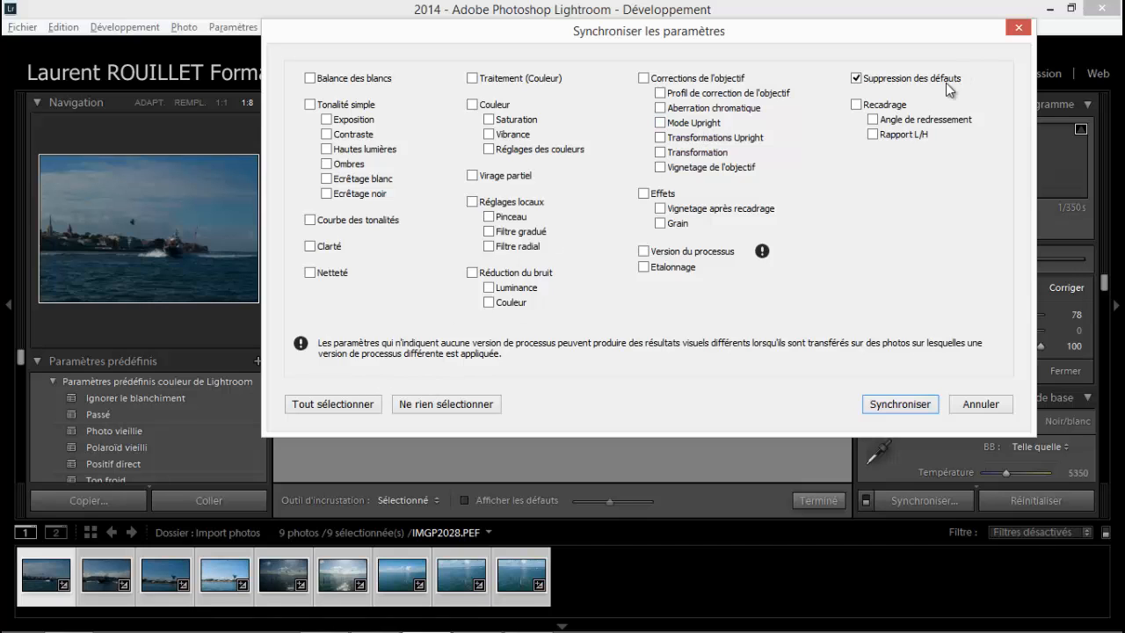
{"action": "left_click", "coordinate": [890, 410]}
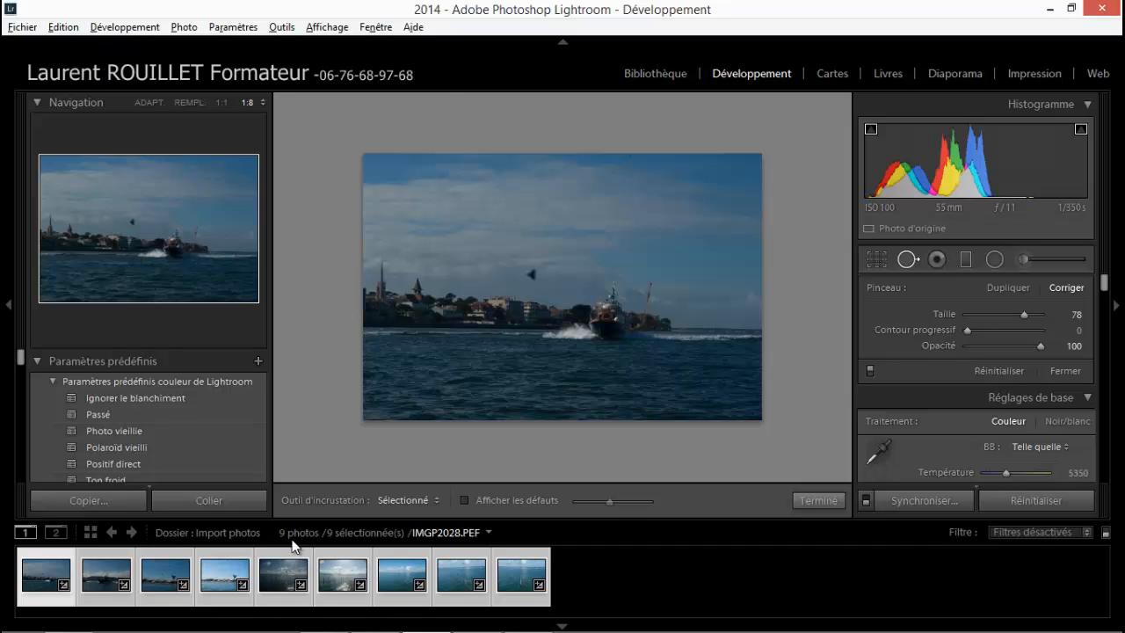
{"action": "left_click", "coordinate": [120, 601]}
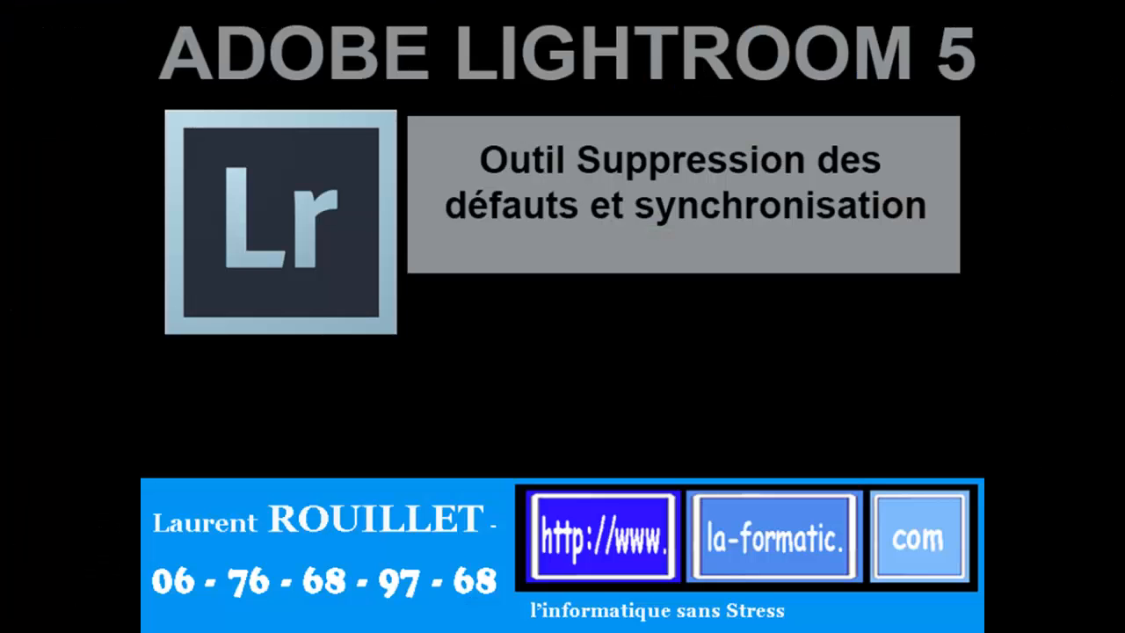